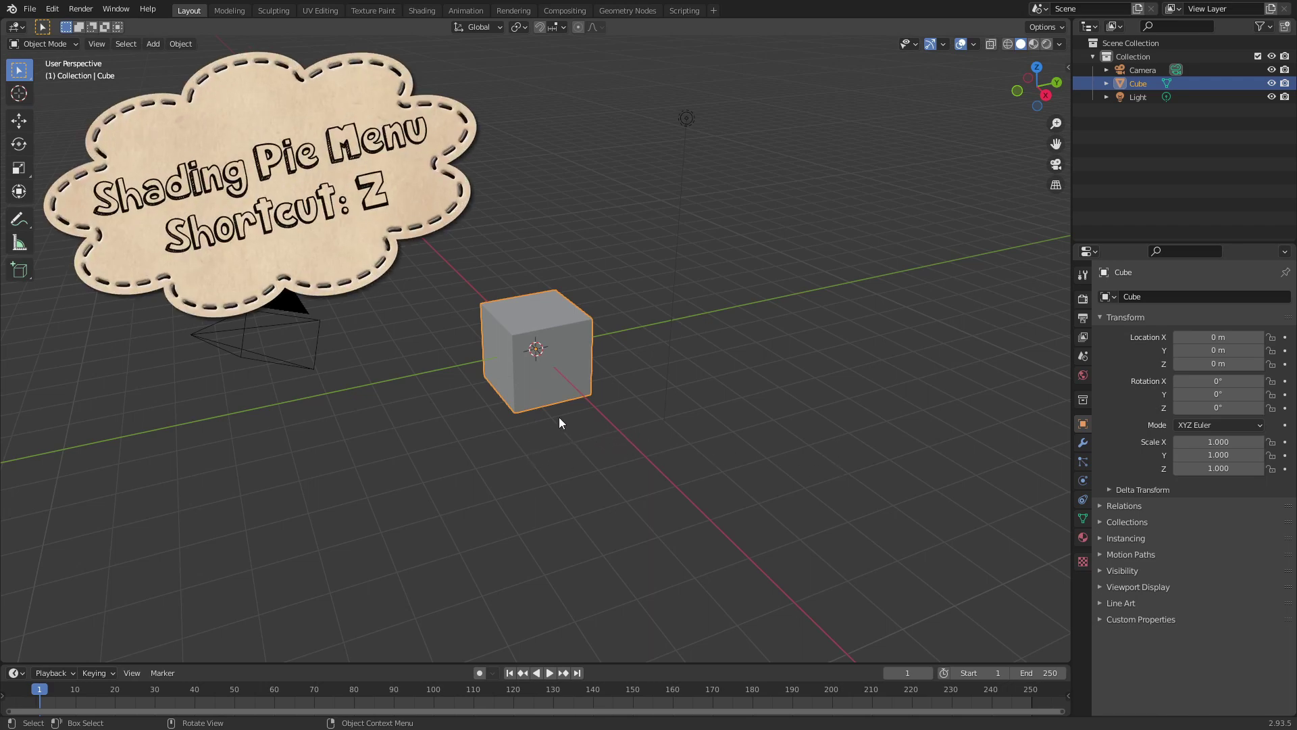
Switch the viewport between material preview, solid and wireframe shading from the Z pie and header.
key("z")
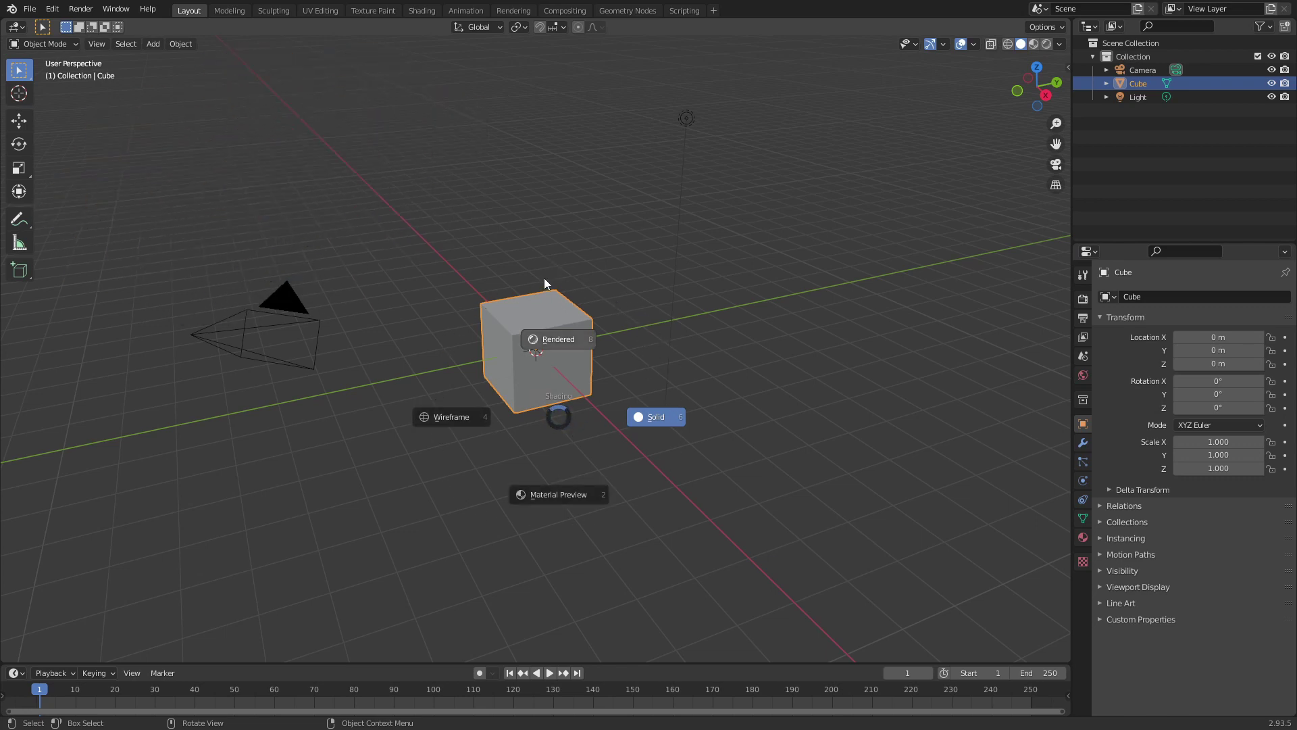
left_click(537, 549)
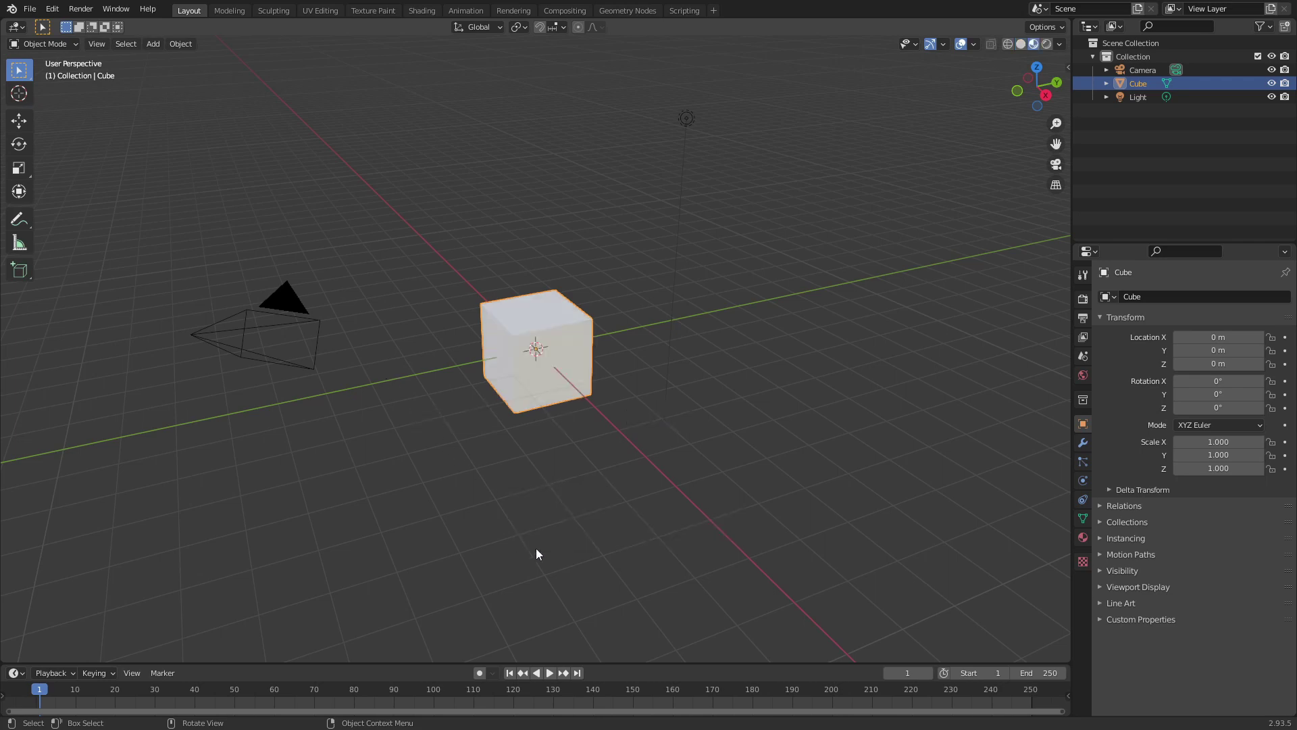
key("z")
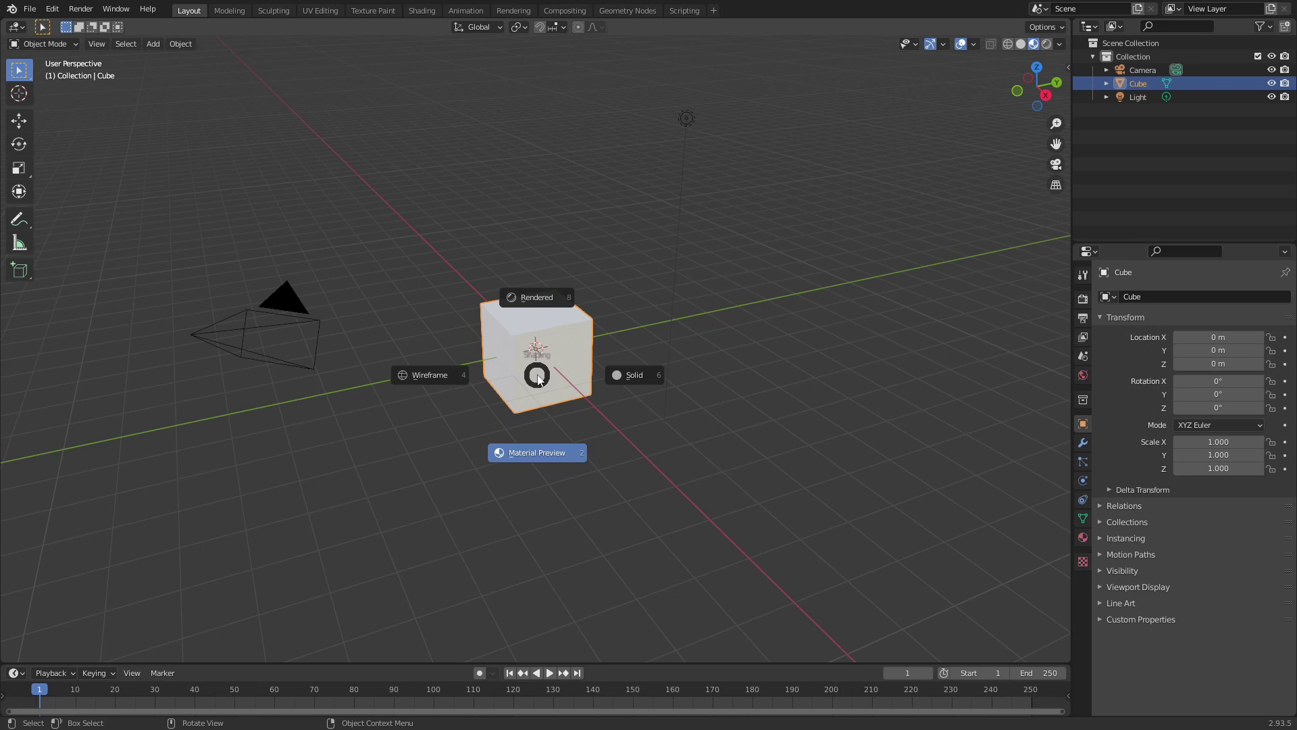
left_click(664, 372)
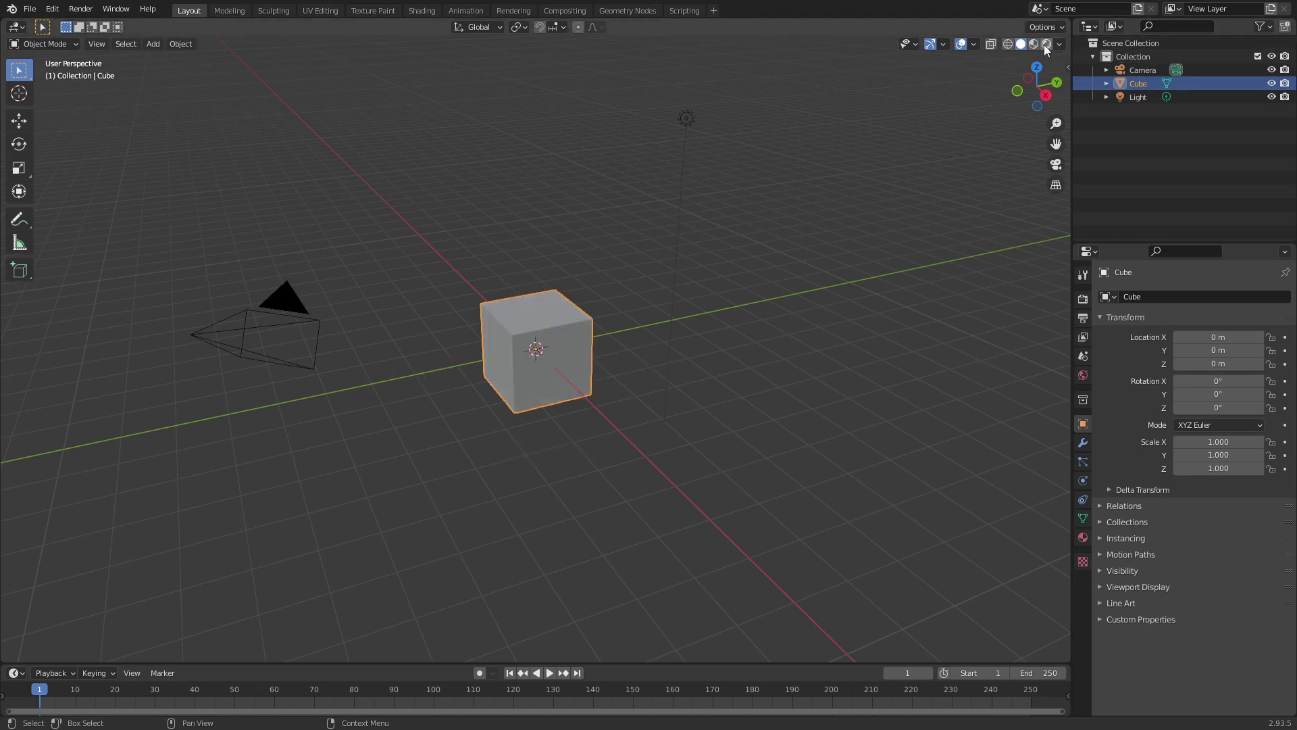
left_click(1007, 43)
left_click(1033, 44)
Set wireframe shading from the shading pie, then try other shading modes.
key("z")
key("z")
left_click(308, 327)
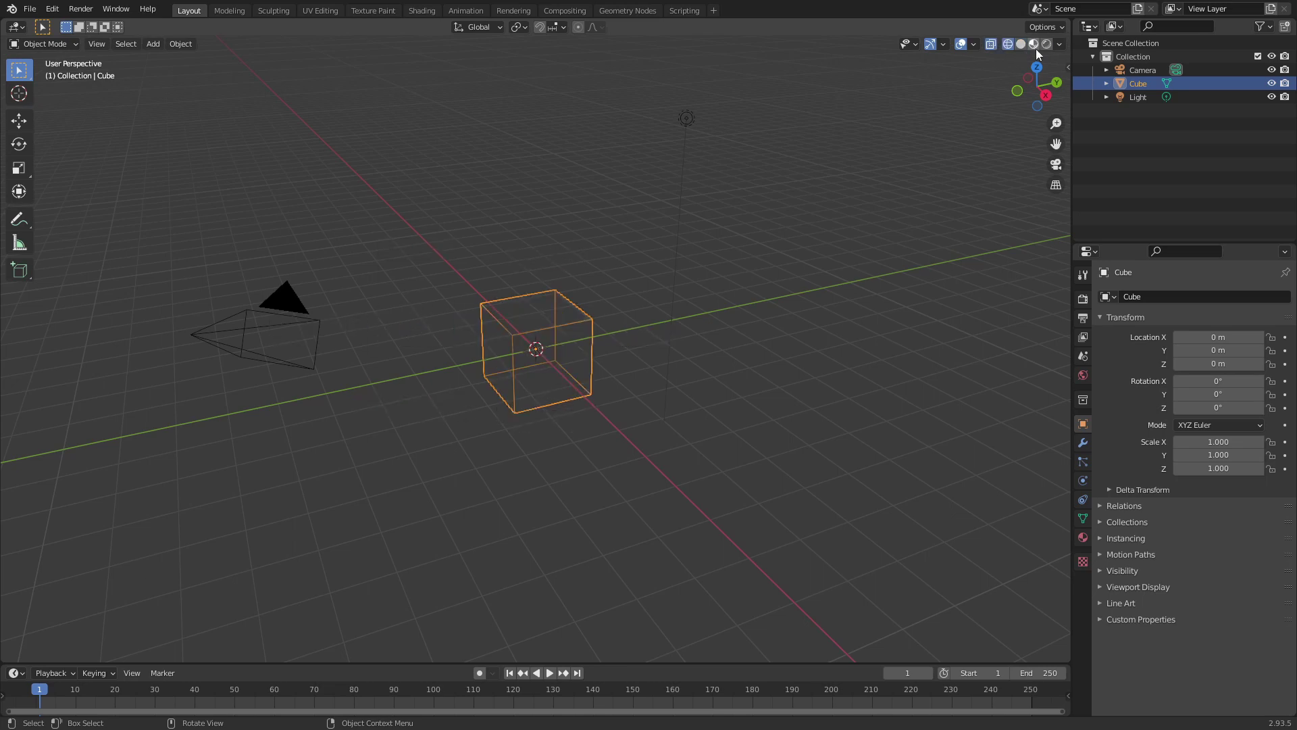
key("shift+z")
key("z")
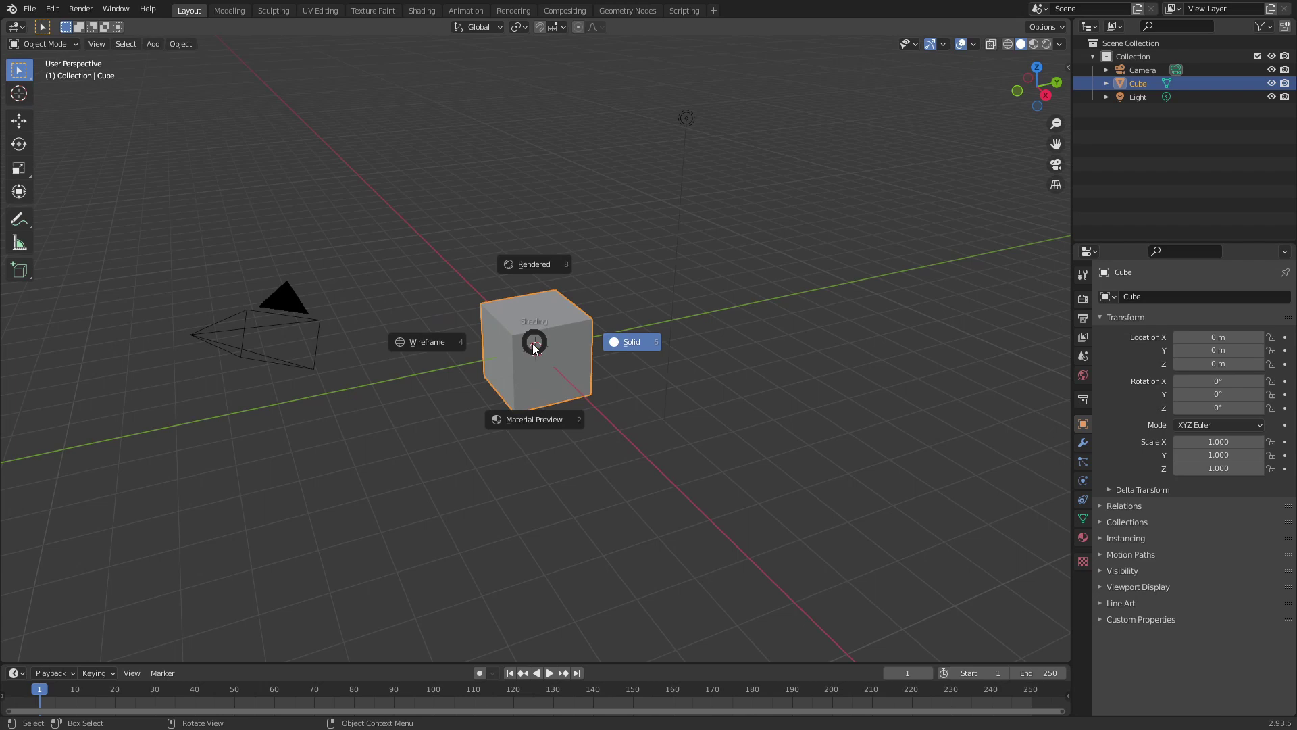
left_click(556, 216)
Cycle shading modes in the pie and settle back on solid shading.
key("z")
left_click(451, 348)
key("z")
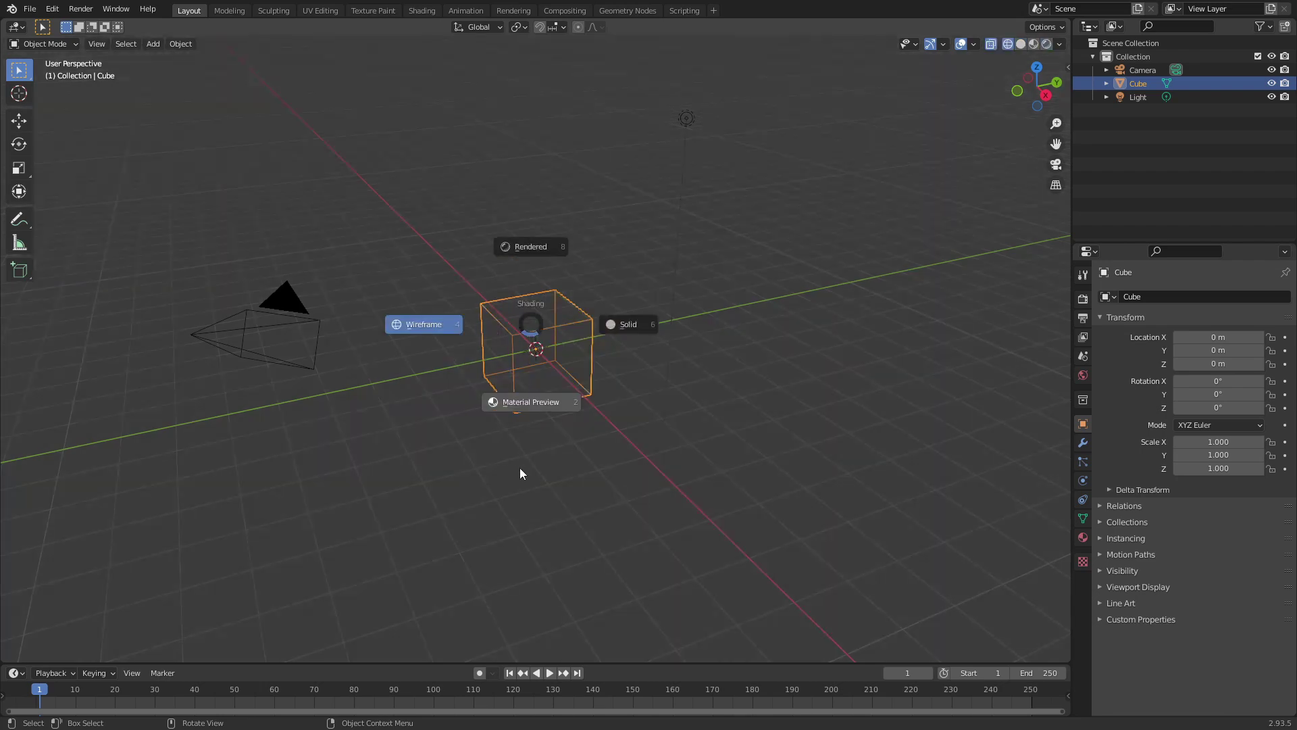
left_click(695, 350)
key("z")
left_click(550, 395)
key("z")
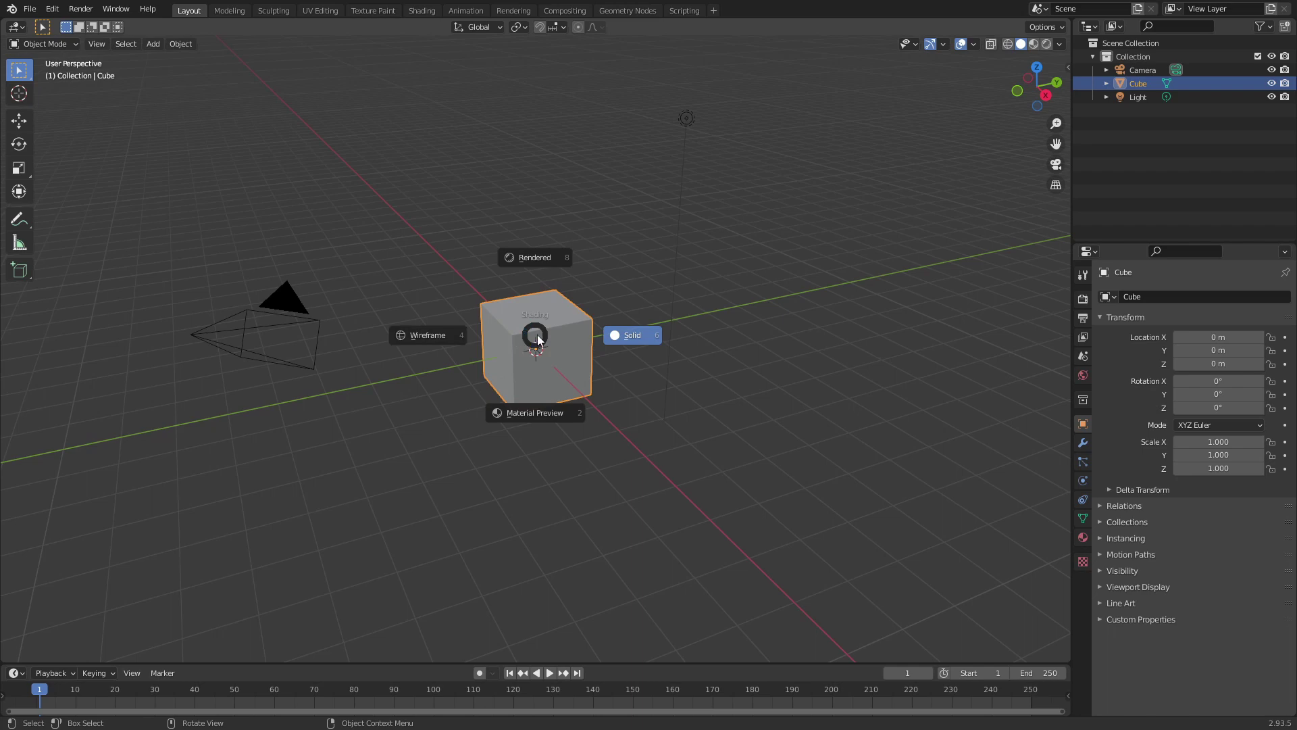
left_click(539, 340)
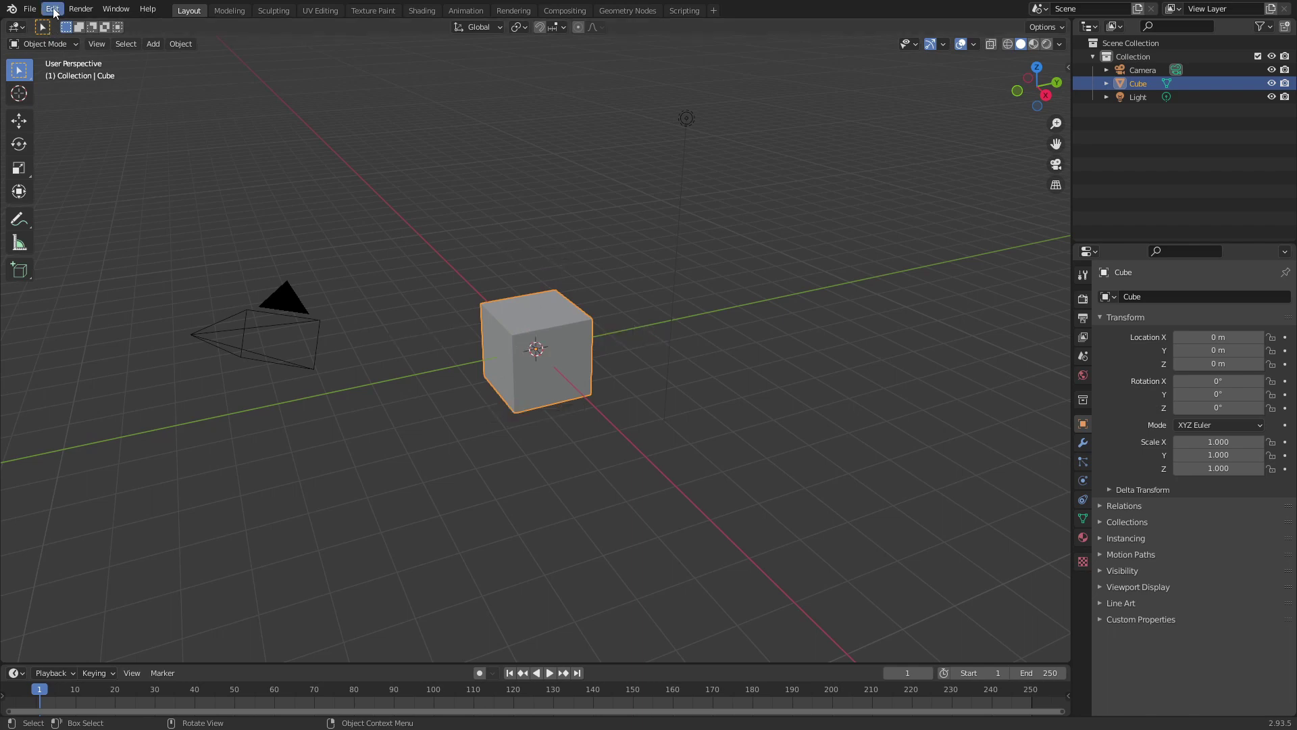
Enable Extra Shading Pie Menu Items in the Keymap section of Edit > Preferences.
left_click(53, 10)
left_click(105, 202)
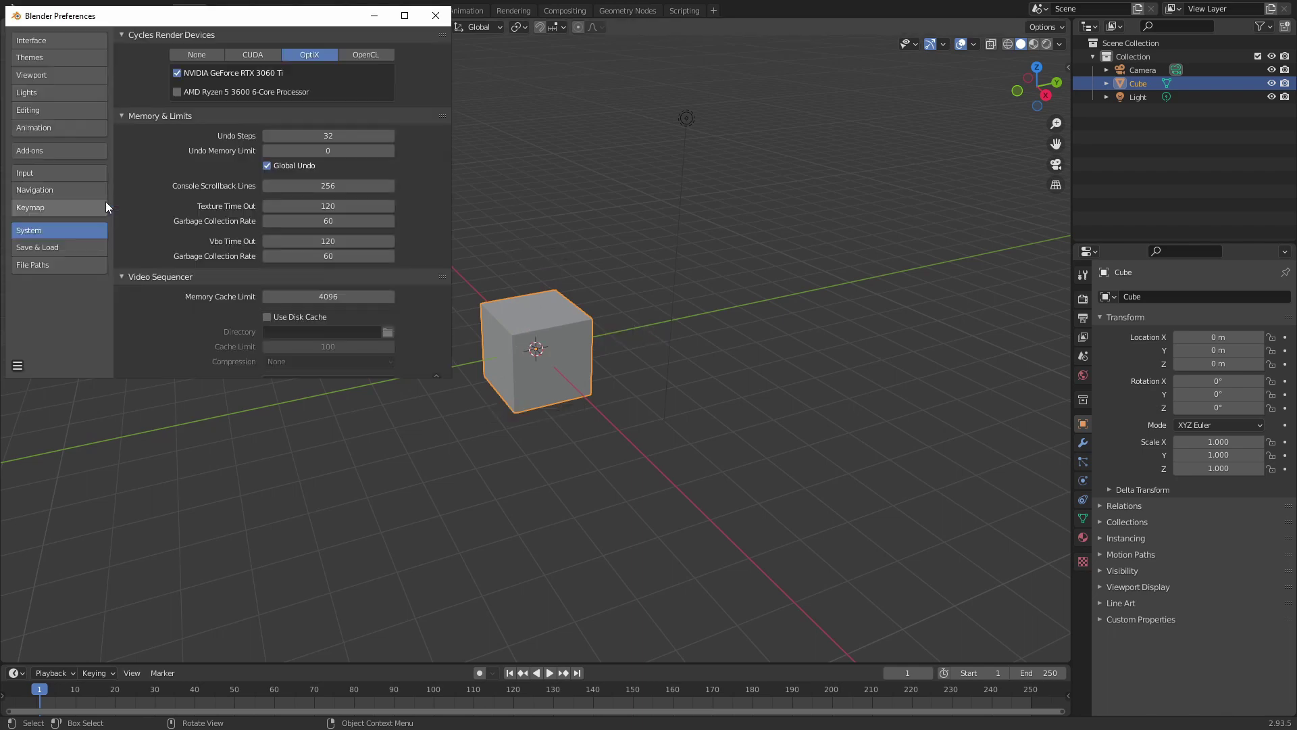
left_click(35, 210)
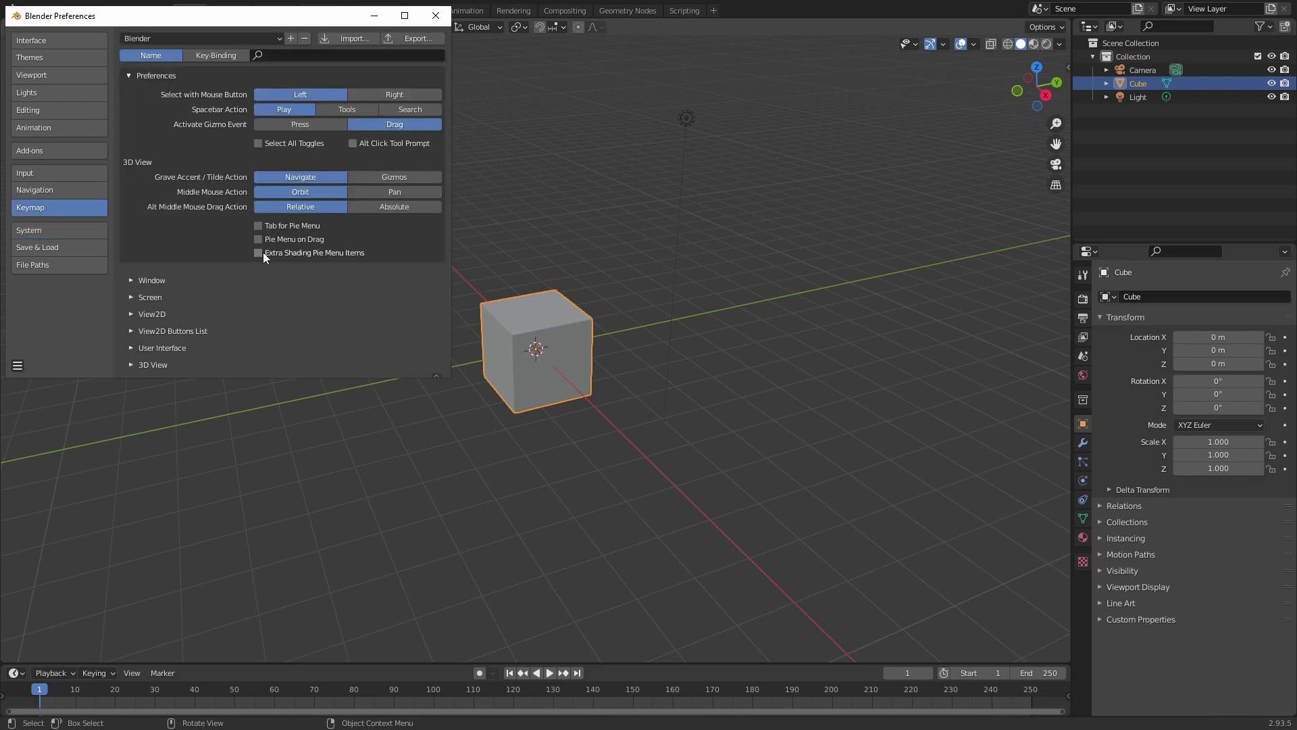
left_click(534, 345)
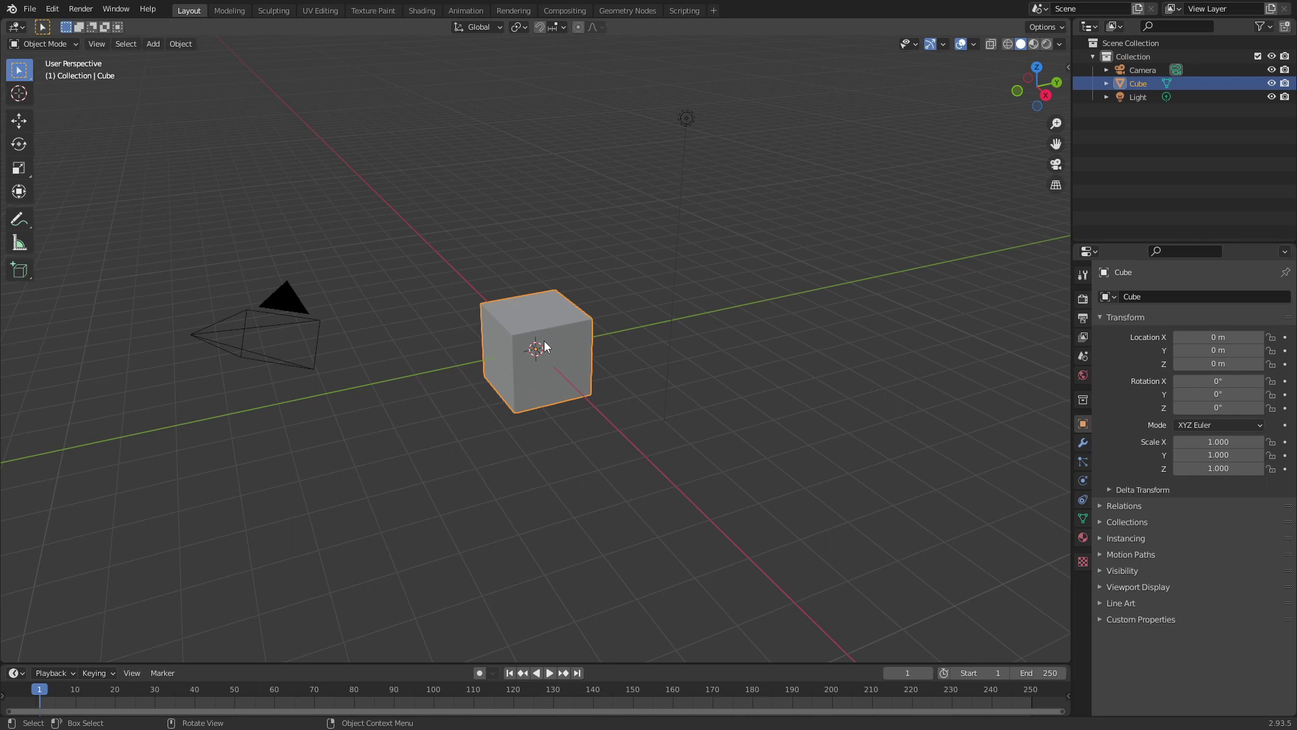
key("z")
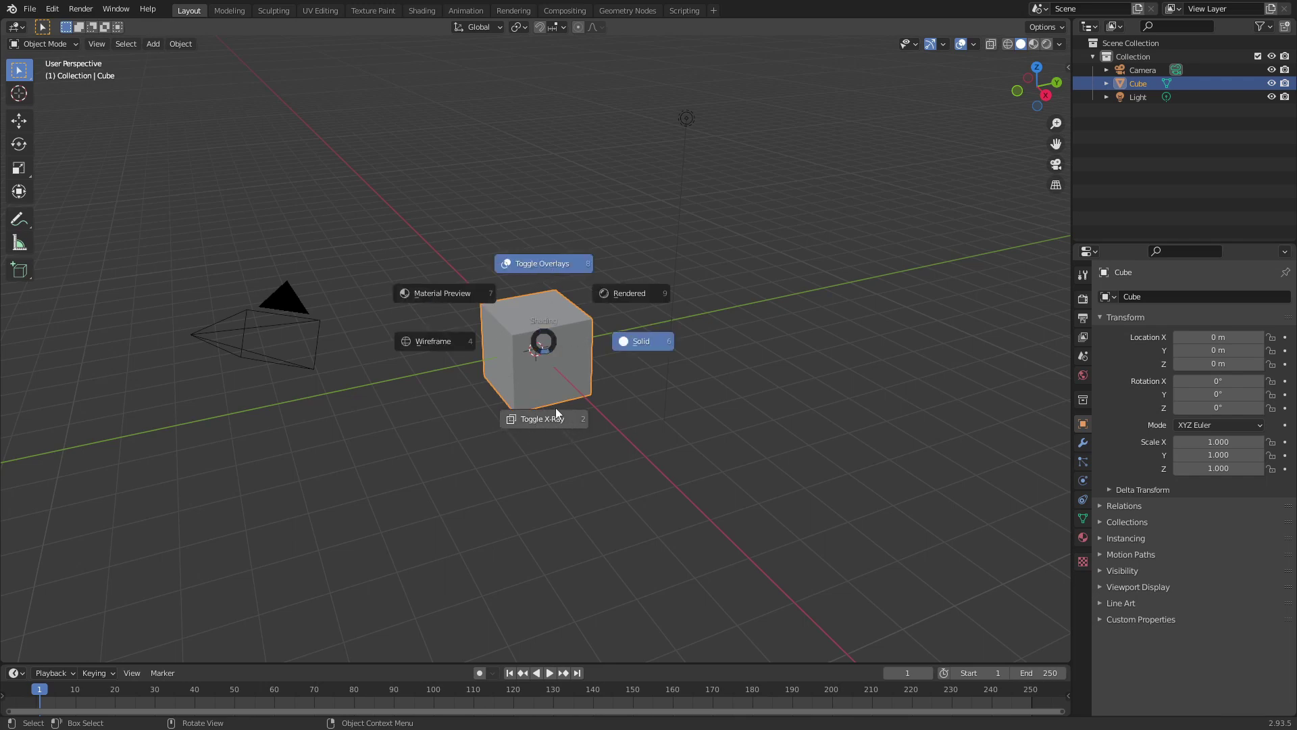
scroll(569, 341, "down", 2)
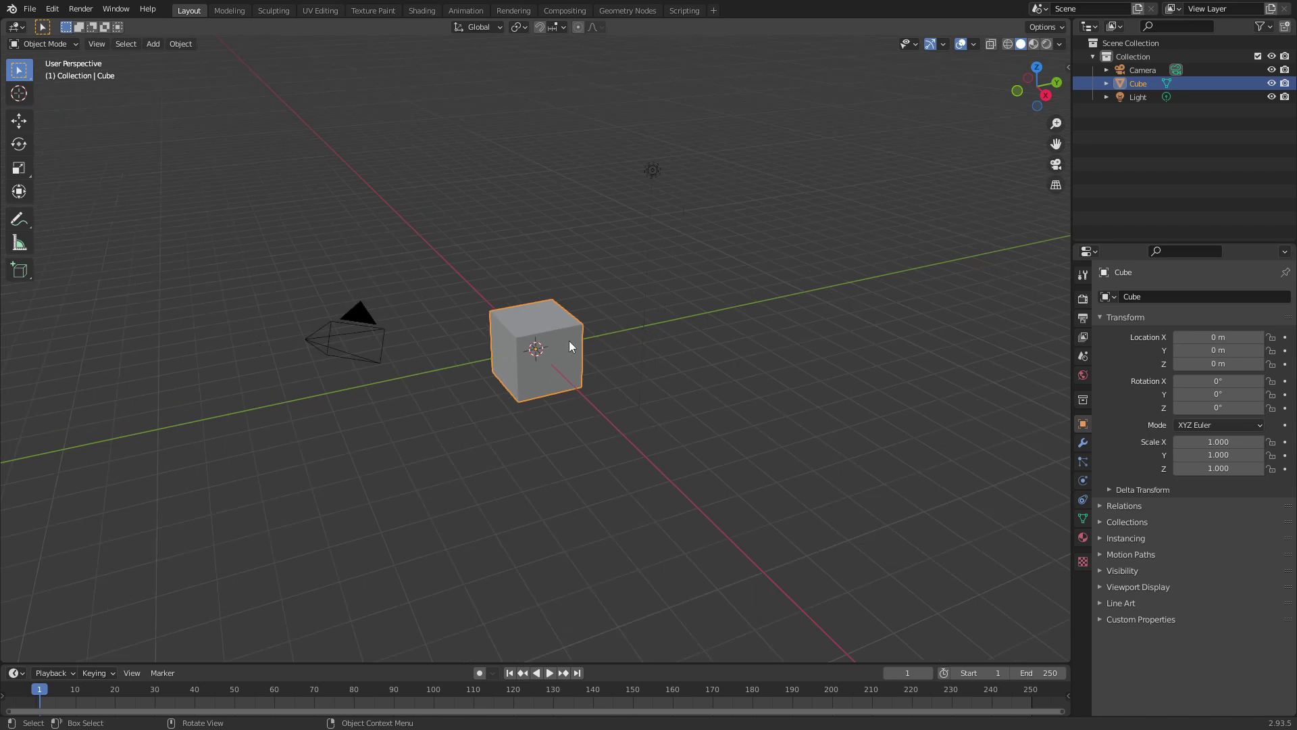
scroll(569, 347, "up", 2)
middle_click_drag(569, 341, 260, 316)
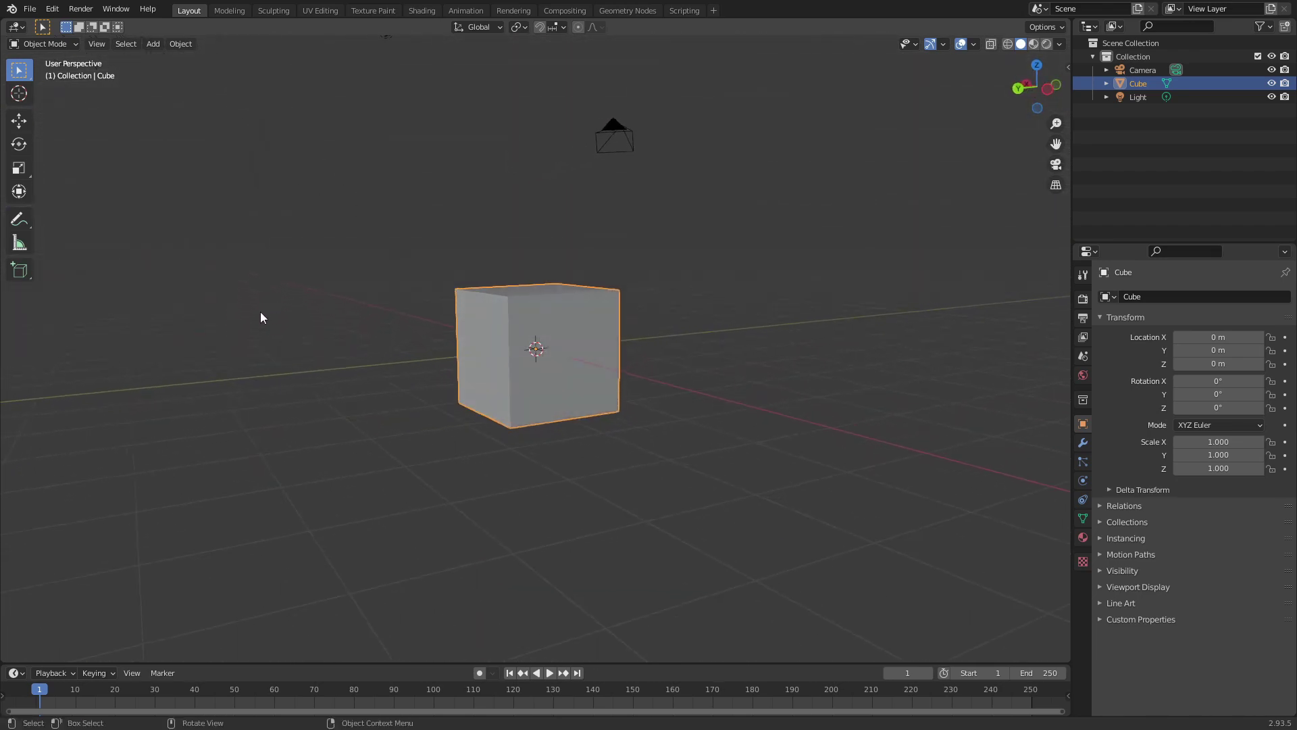
middle_click_drag(428, 203, 657, 285)
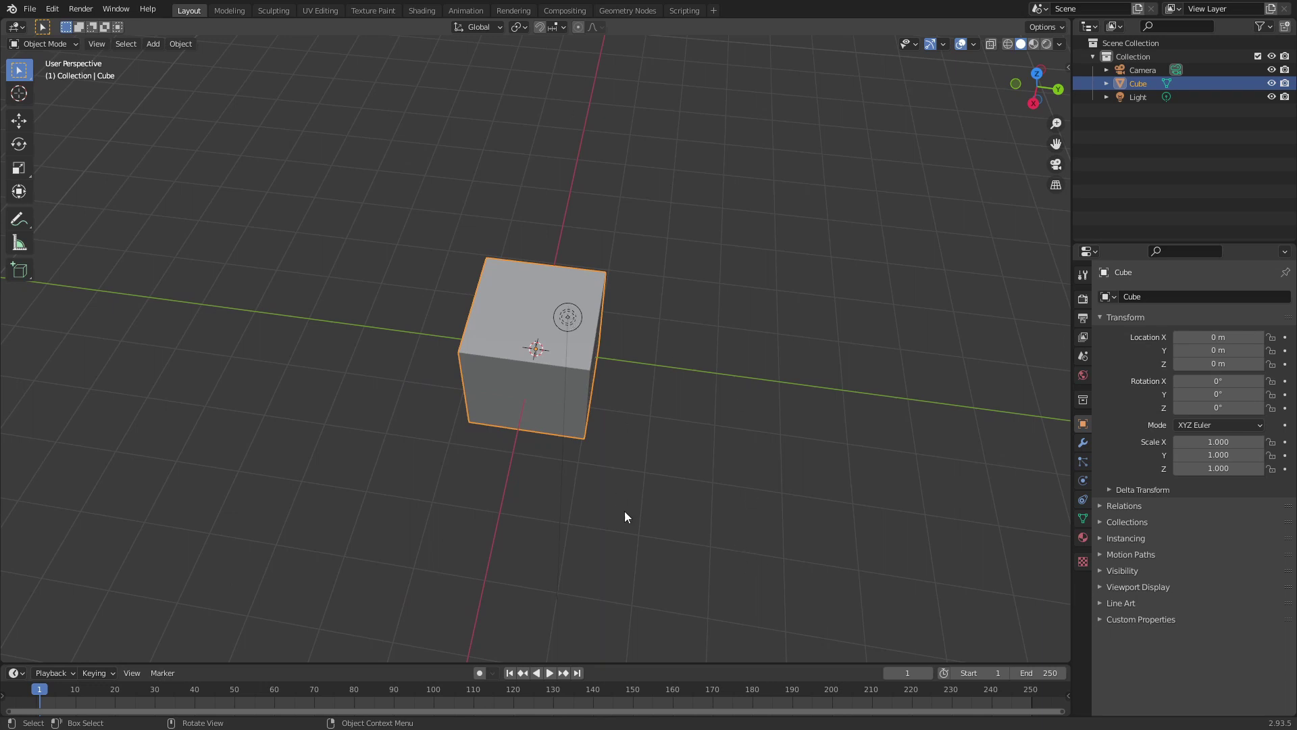
key("z")
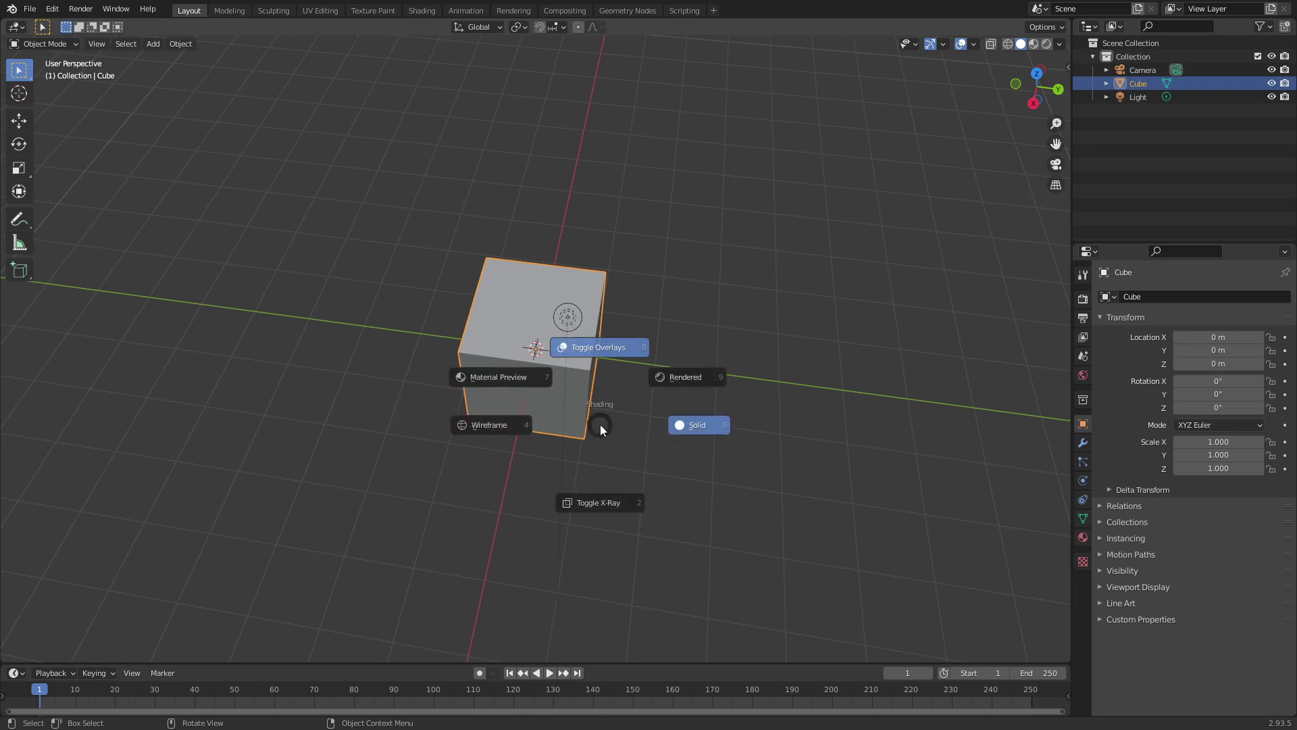
left_click(585, 223)
mouse_move(483, 421)
middle_mouse_down()
mouse_move(625, 387)
mouse_move(513, 424)
mouse_move(529, 315)
mouse_move(670, 326)
mouse_move(582, 399)
mouse_move(567, 388)
middle_mouse_up()
key("z")
left_click(558, 191)
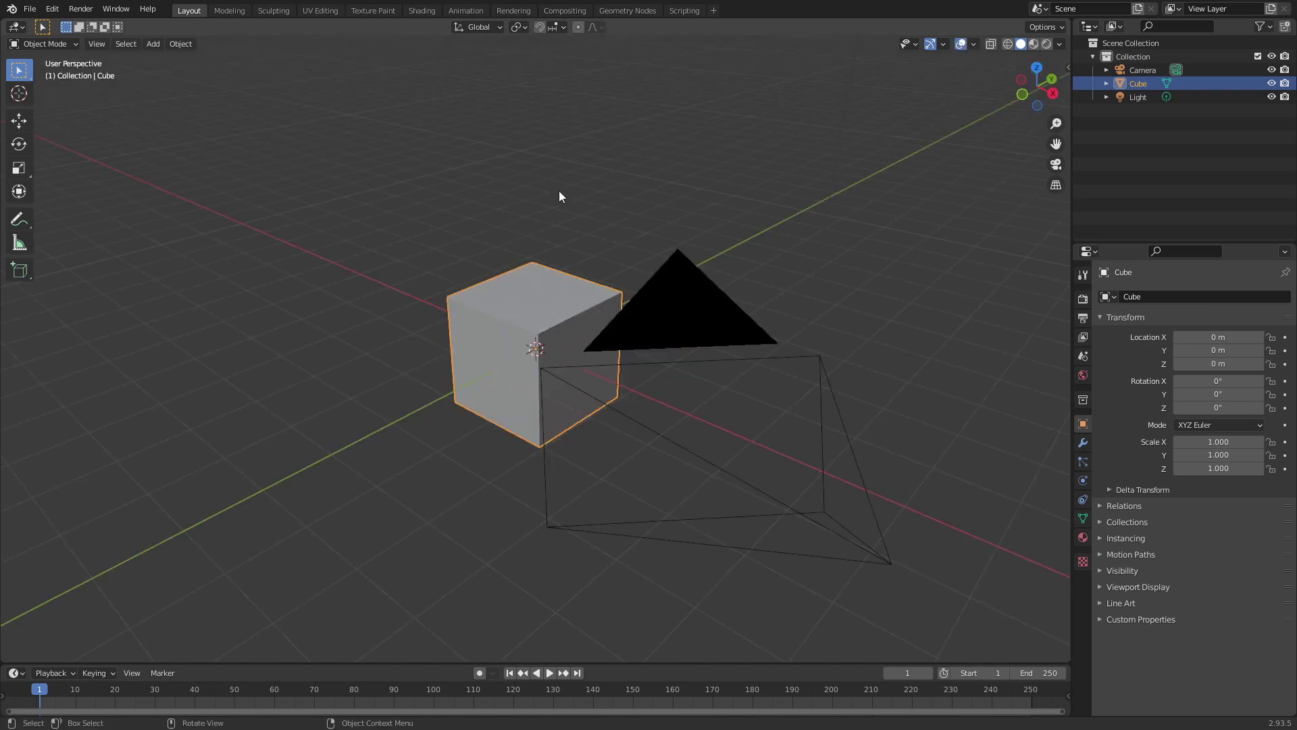
middle_click_drag(533, 521, 492, 472)
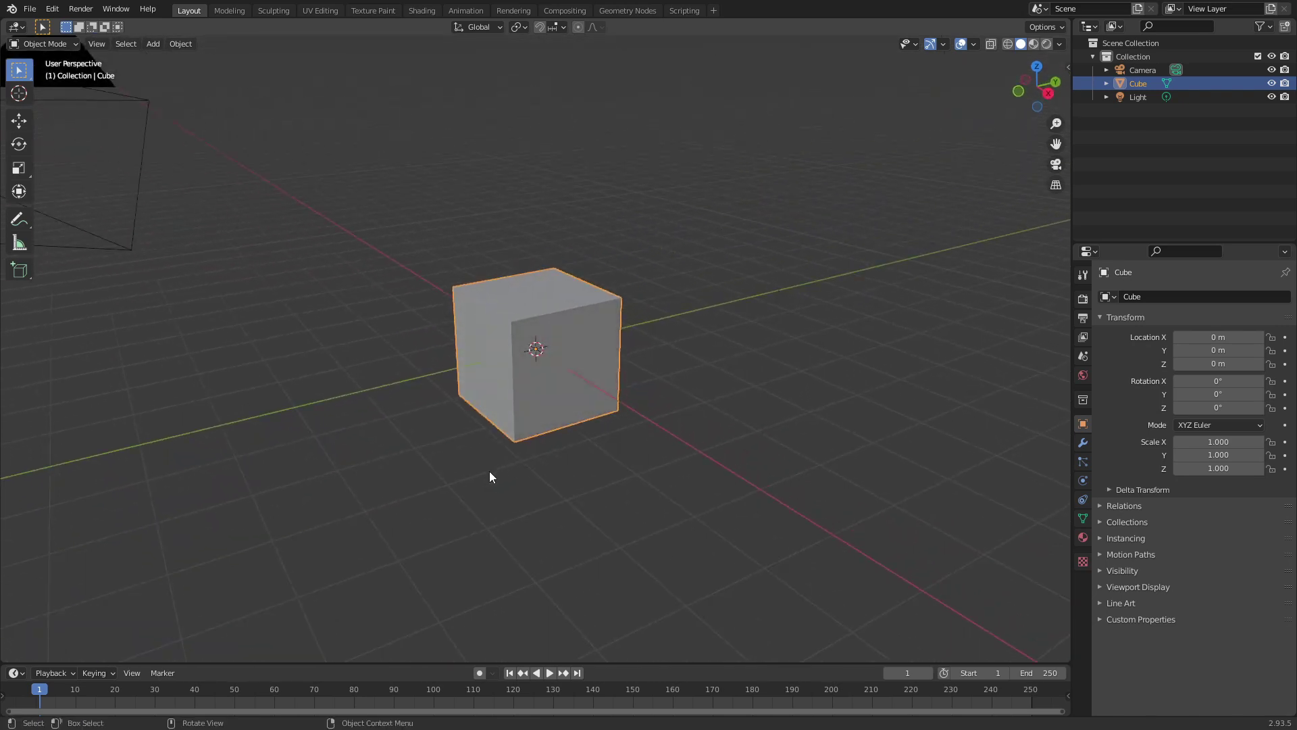
Enter Edit Mode and toggle X-Ray on and off with the header button, ending off.
key("Tab")
scroll(541, 376, "up", 3)
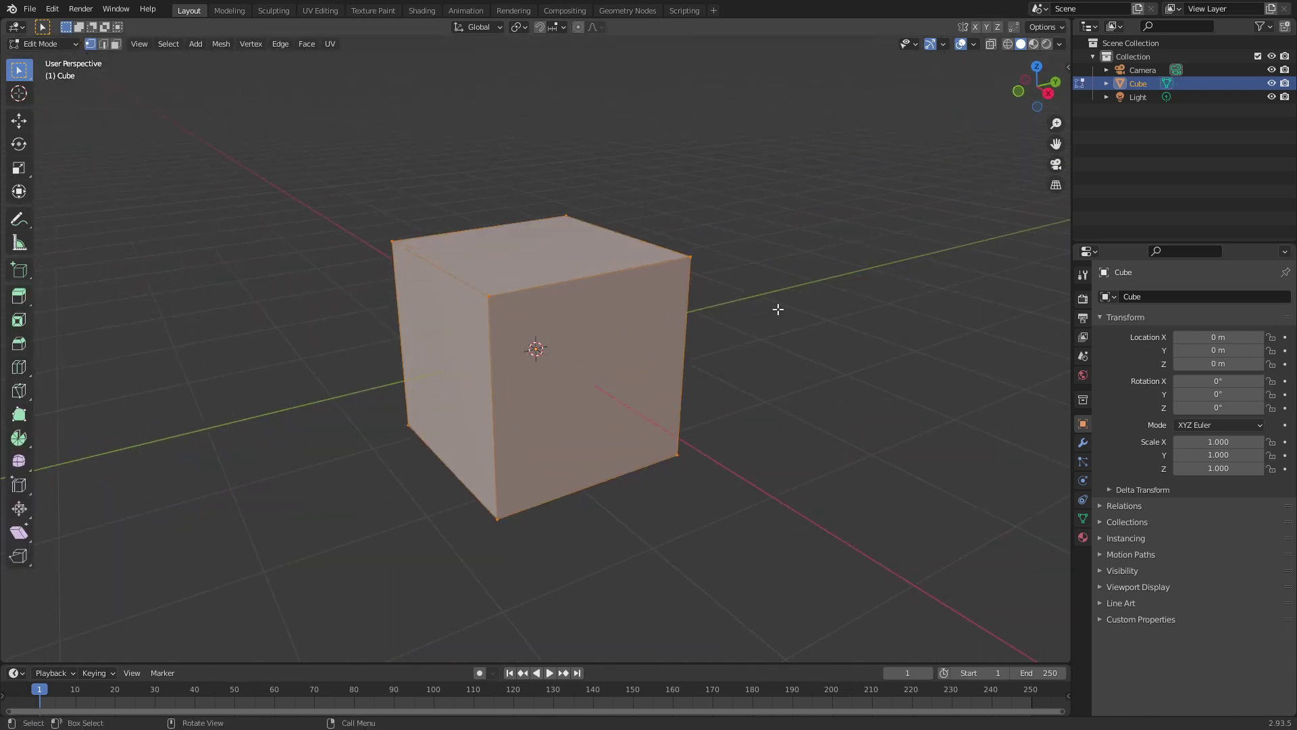
left_click(990, 45)
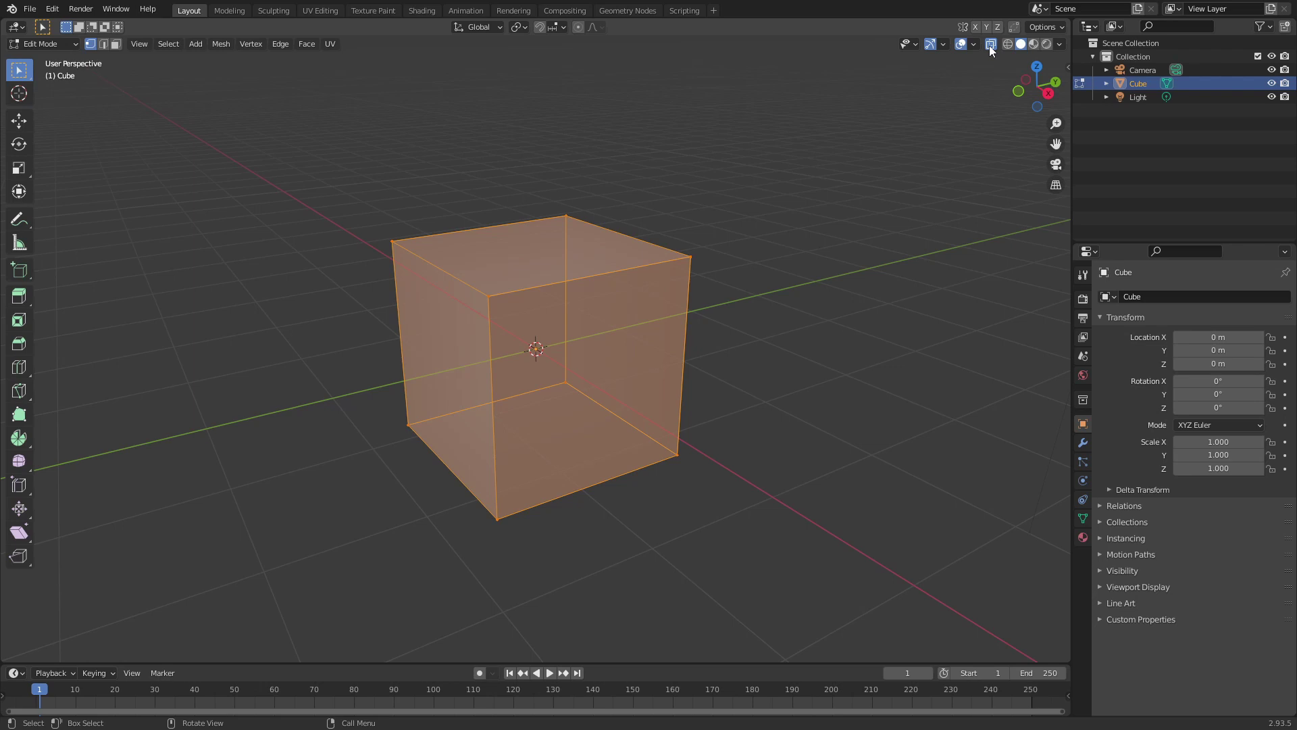
left_click(990, 46)
left_click(990, 46)
left_click(990, 46)
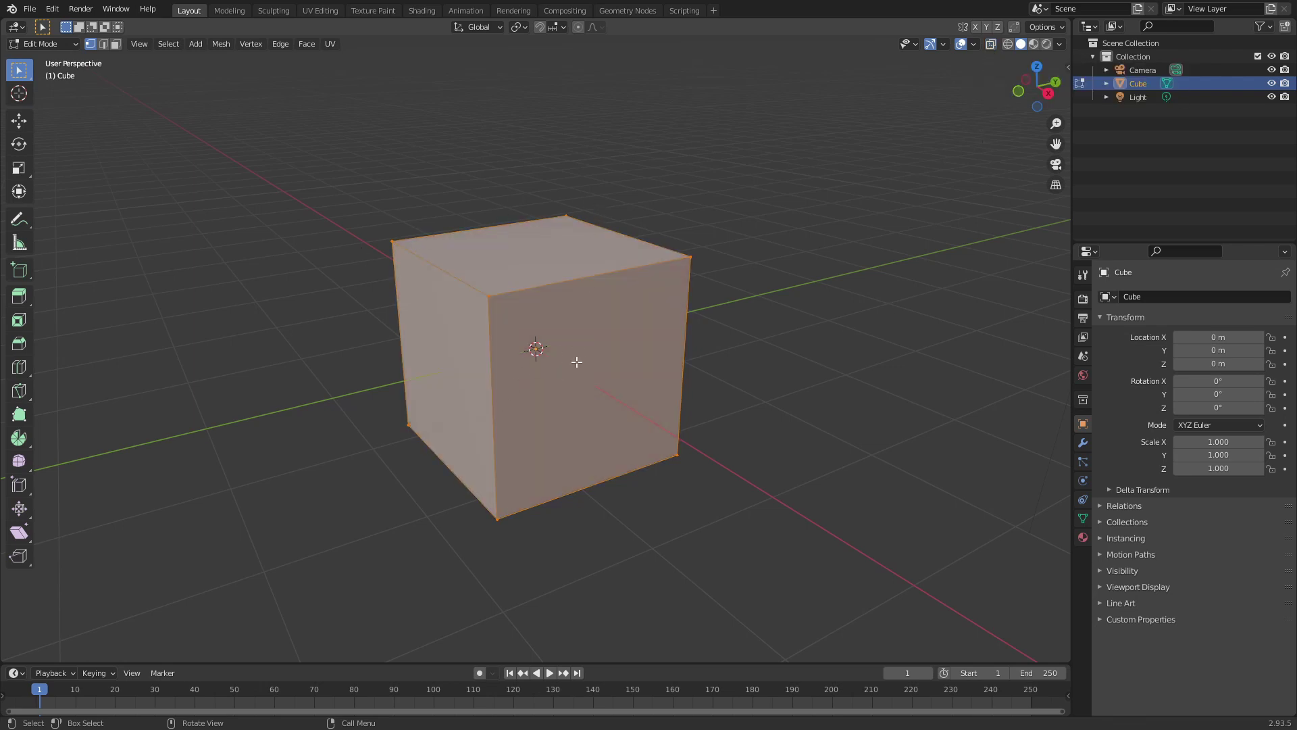
Turn on X-Ray from the Z pie, select the lower-right corner vertex, then turn X-Ray off.
key("z")
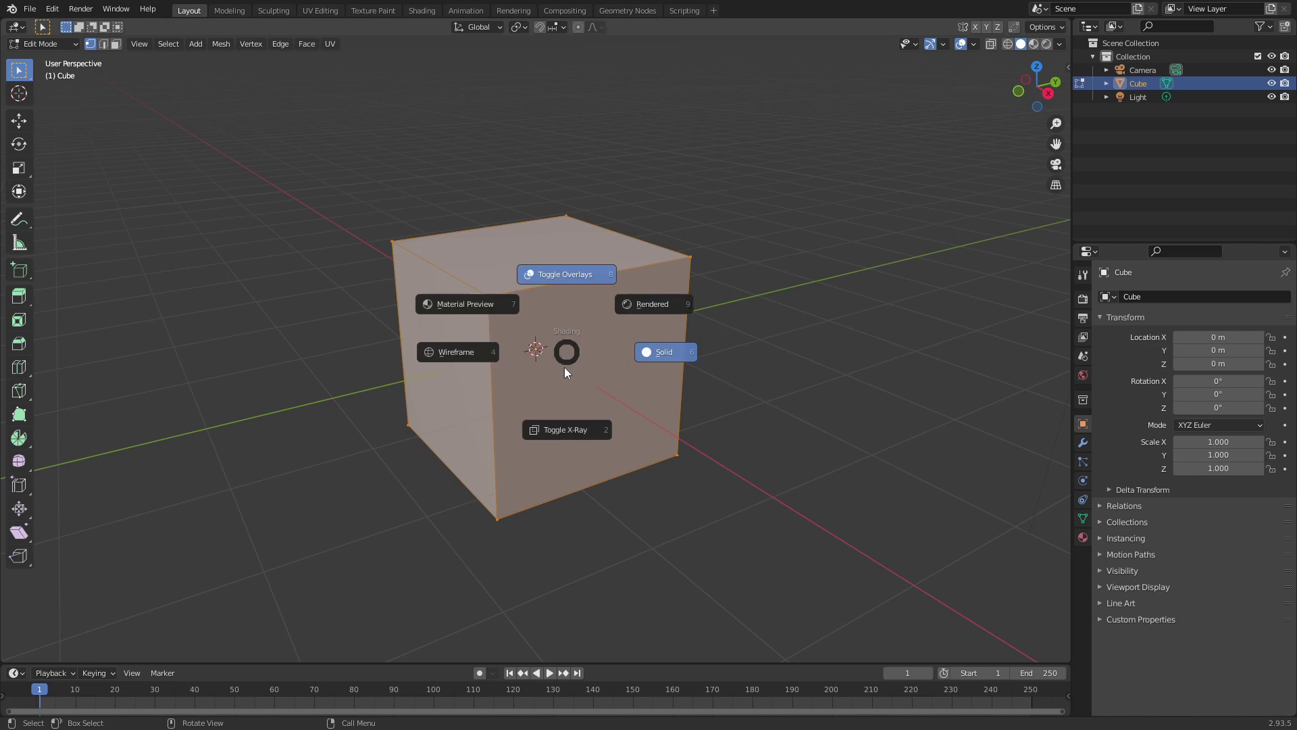
left_click(566, 430)
scroll(534, 405, "up", 4)
left_click_drag(529, 378, 486, 439)
left_click(704, 440)
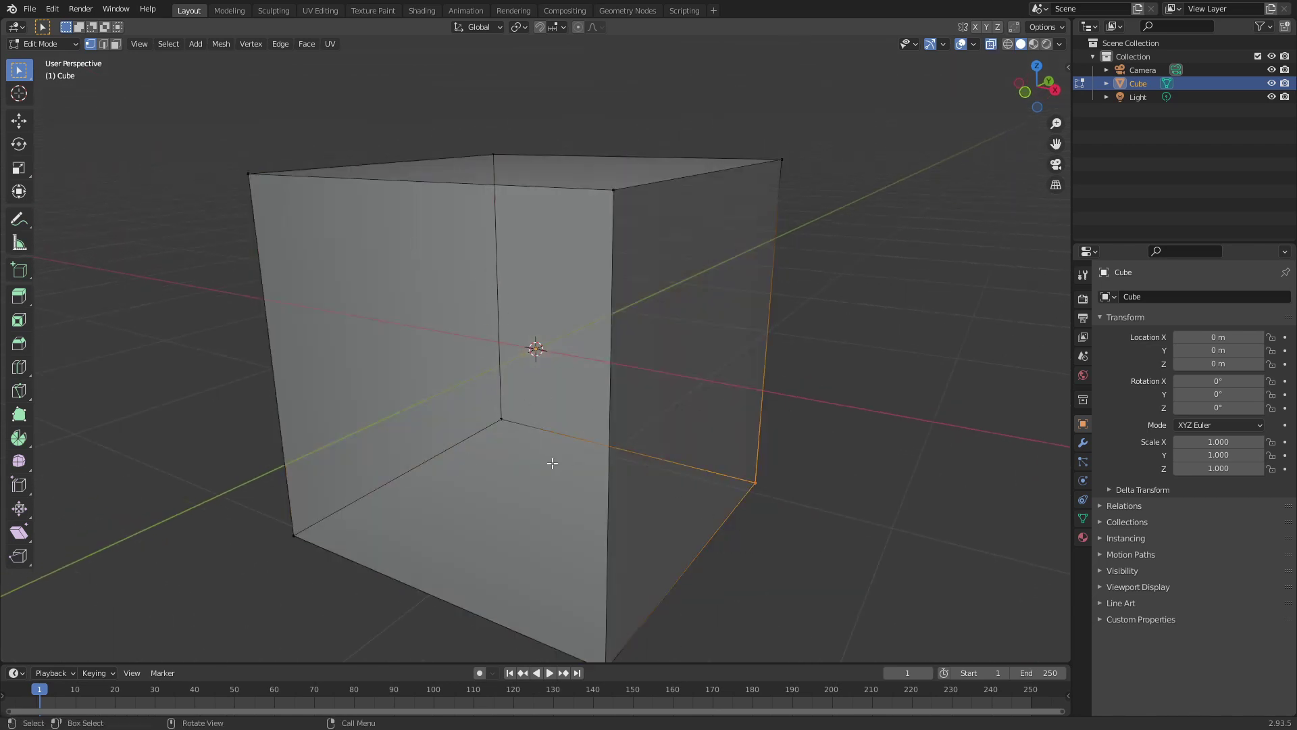
key("z")
left_click(686, 438)
Cycle the cube through Object, Edit and Sculpt modes with the Ctrl+Tab pie.
mouse_move(685, 437)
middle_mouse_down()
mouse_move(527, 457)
mouse_move(632, 480)
middle_mouse_up()
scroll(605, 448, "down", 4)
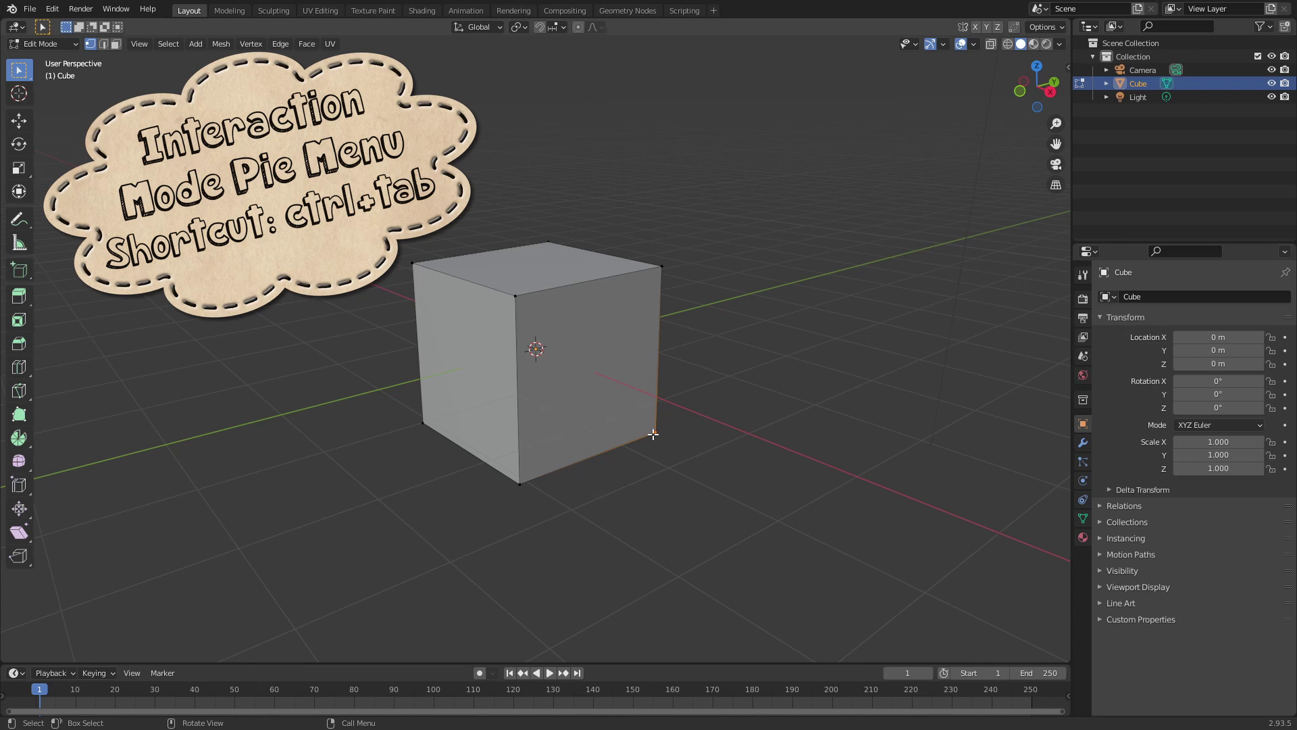
key("ctrl+Tab")
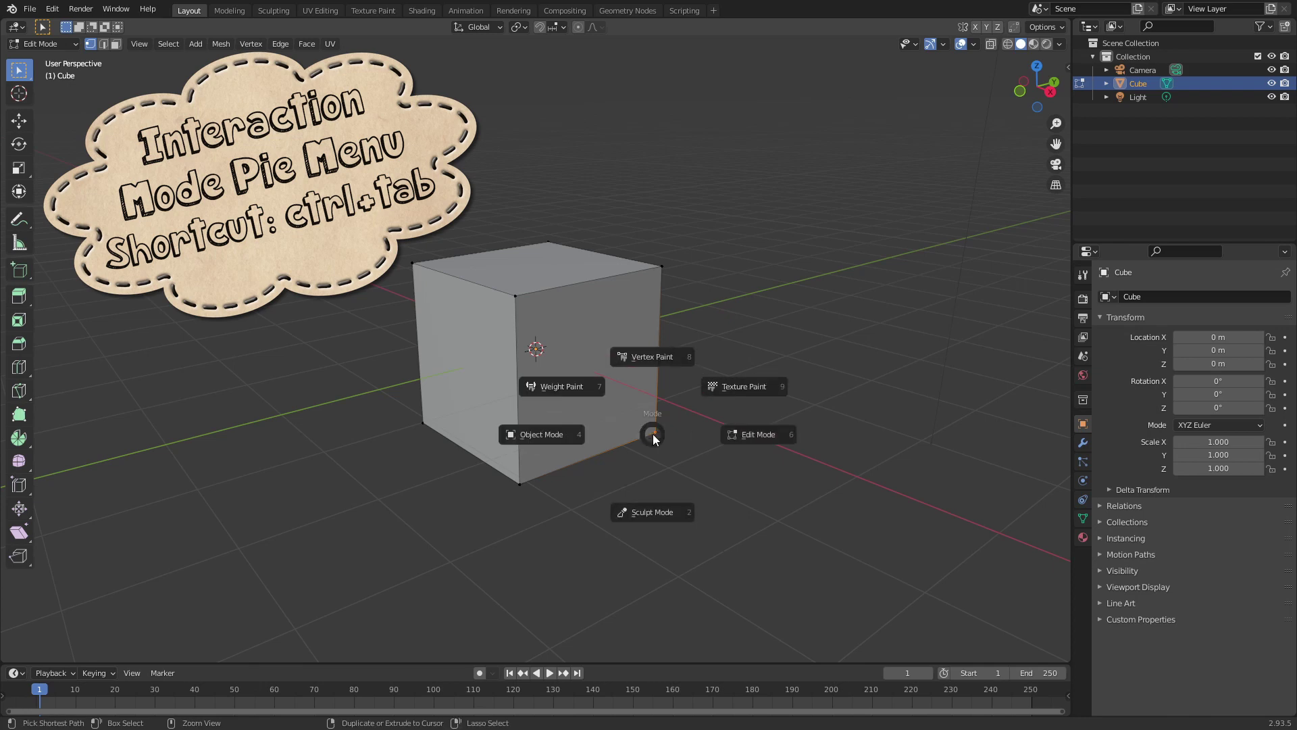
left_click(542, 434)
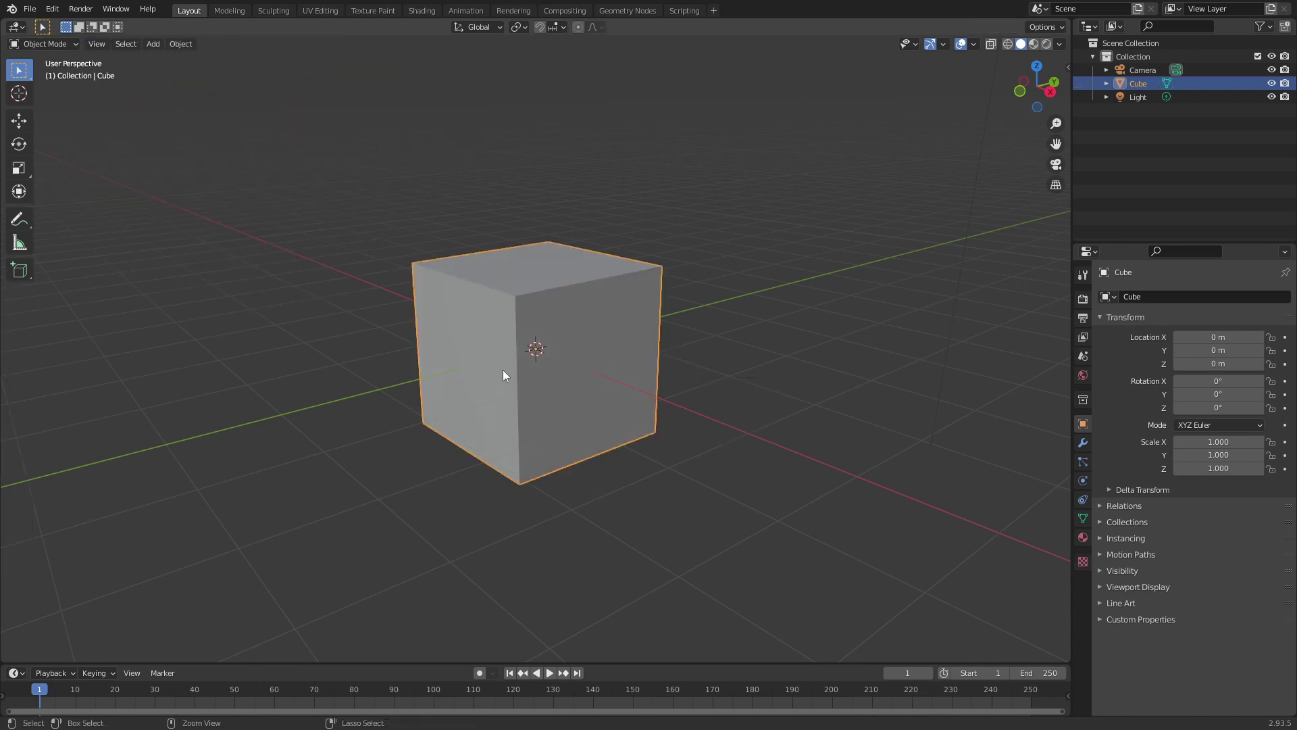
key("ctrl+Tab")
left_click(687, 382)
key("ctrl+Tab")
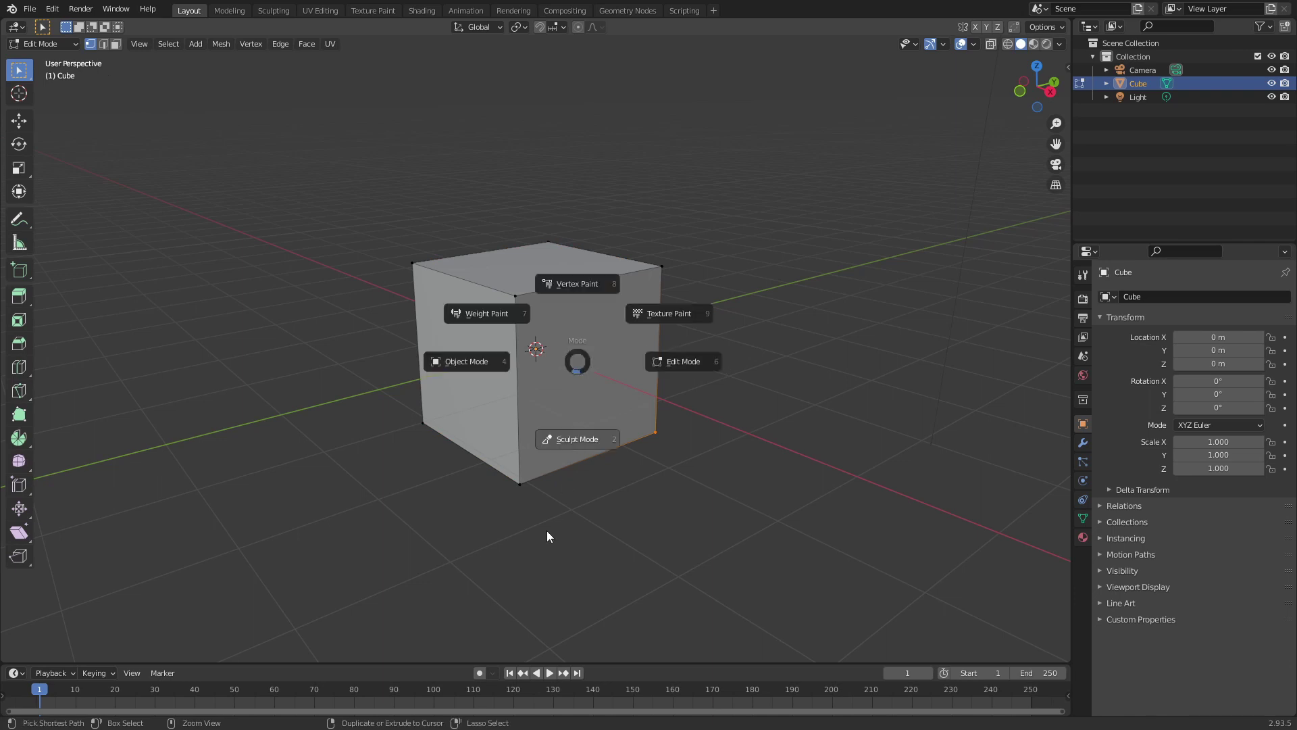
left_click(548, 537)
Paint a sculpt stroke across the cube and switch back to Object Mode.
mouse_move(599, 364)
middle_mouse_down()
mouse_move(553, 383)
mouse_move(600, 385)
middle_mouse_up()
scroll(608, 367, "up", 3)
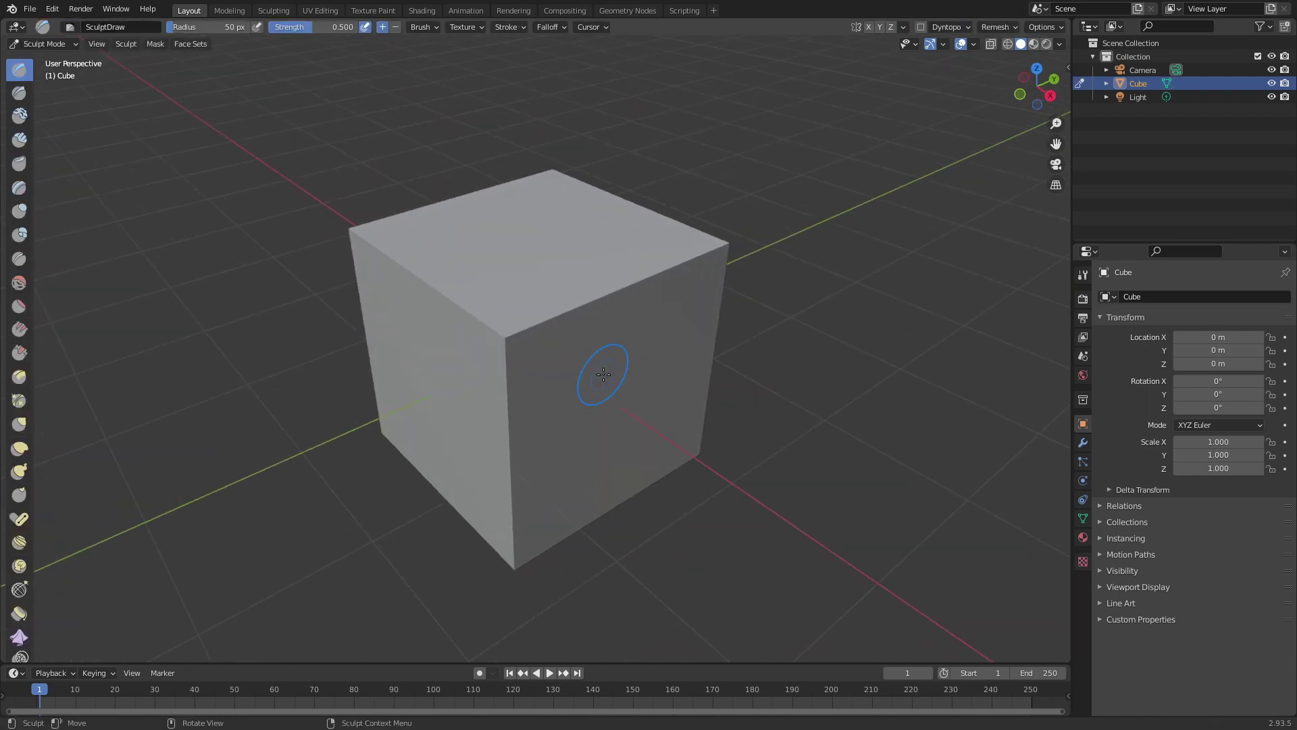
mouse_move(534, 334)
left_mouse_down()
mouse_move(506, 346)
mouse_move(545, 334)
left_mouse_up()
key("ctrl+Tab")
left_click(502, 319)
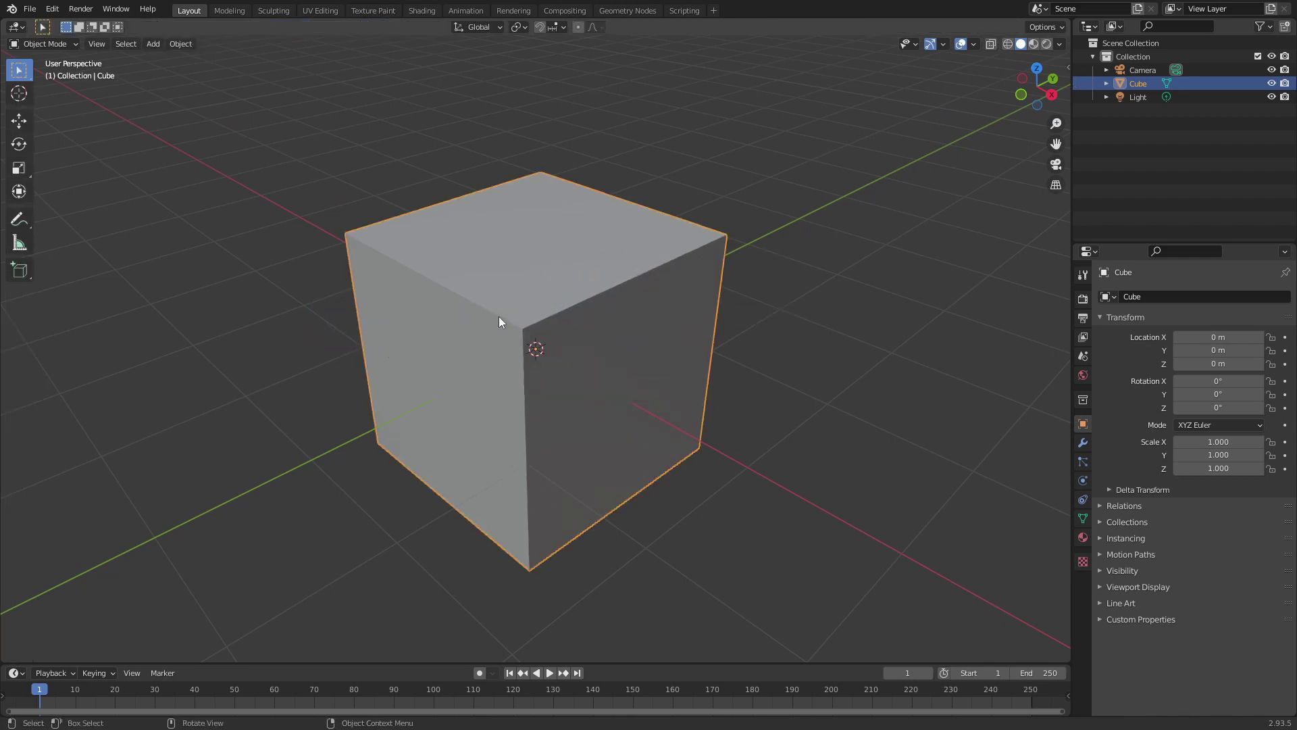
middle_click_drag(501, 319, 508, 319)
scroll(510, 317, "down", 3)
In Edit Mode, box-select the near corner vertex and move it up to the top edge.
key("ctrl+Tab")
left_click(638, 339)
middle_click_drag(639, 339, 530, 339)
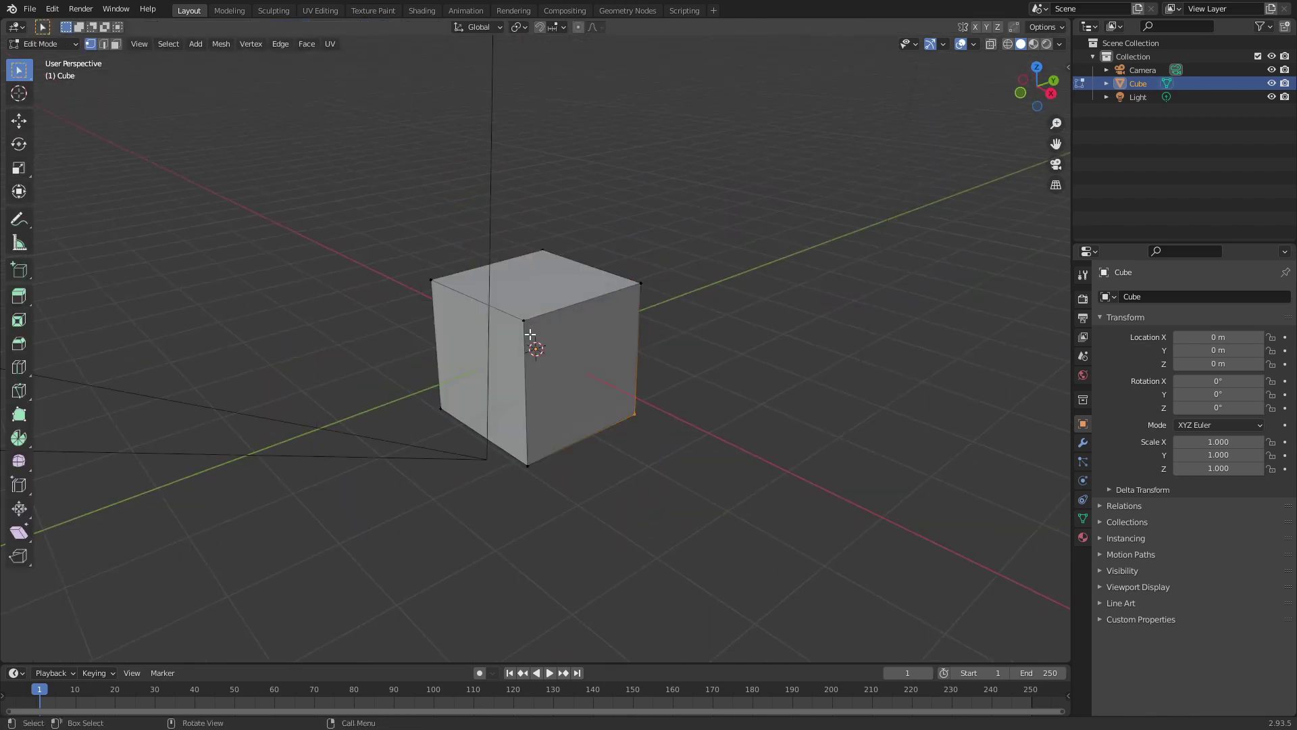
key("b")
left_click_drag(544, 344, 544, 344)
key("g")
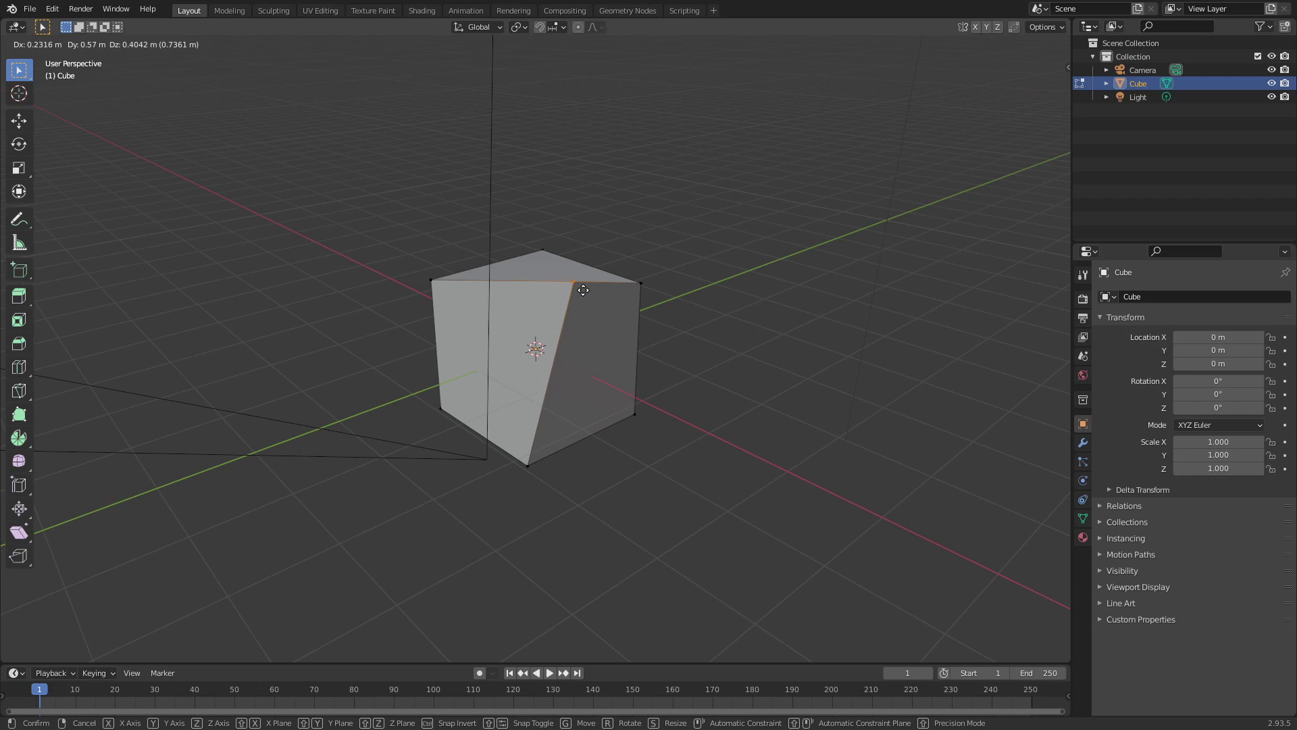
left_click(624, 330)
Return the cube to Object Mode through the Ctrl+Tab pie.
key("ctrl+Tab")
left_click(386, 335)
key("ctrl+Tab")
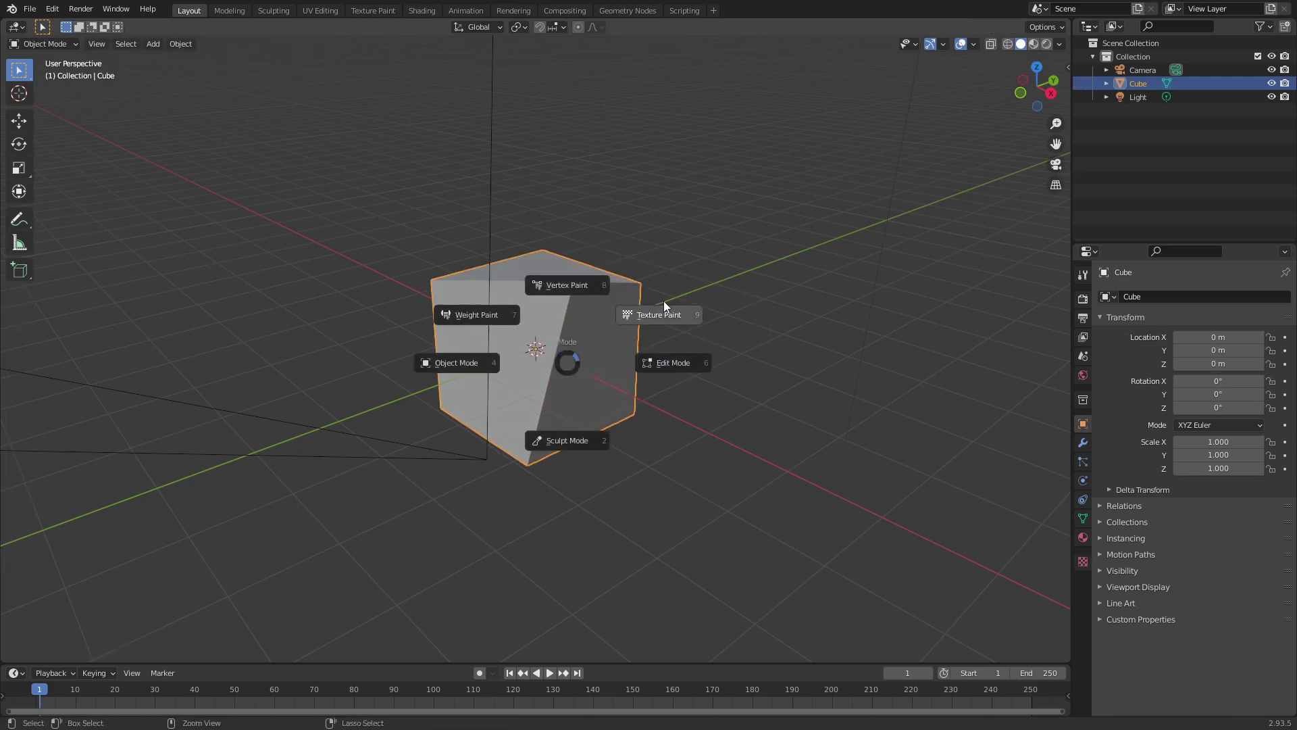
left_click(568, 362)
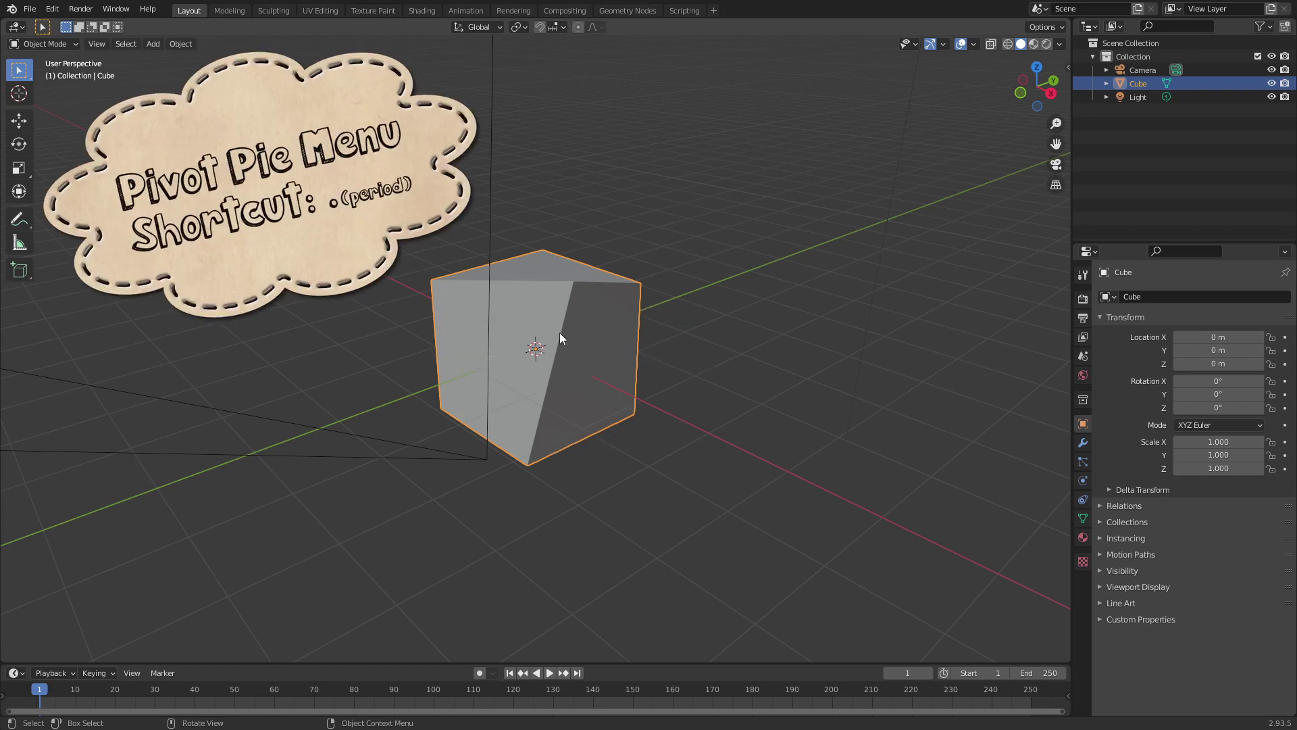
Move the cube to the upper right of the grid and tilt it slightly.
left_click_drag(559, 332, 794, 301)
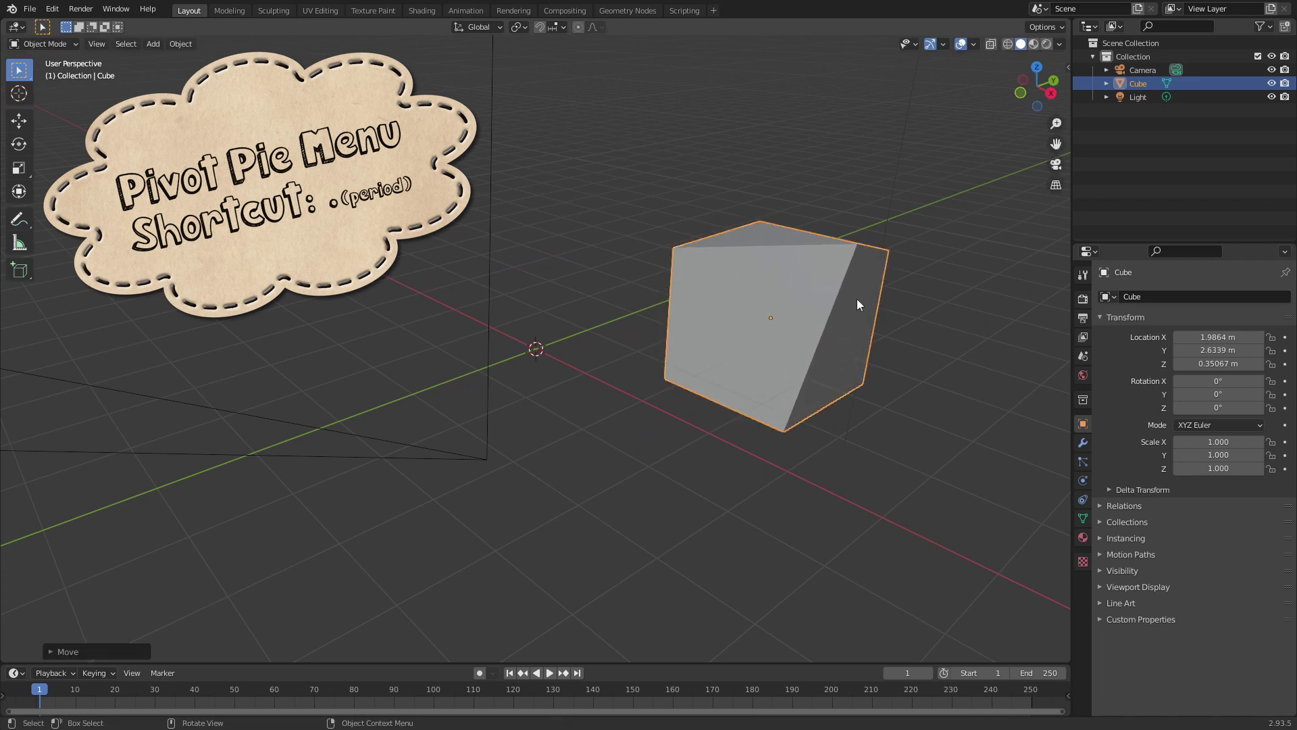
key("r")
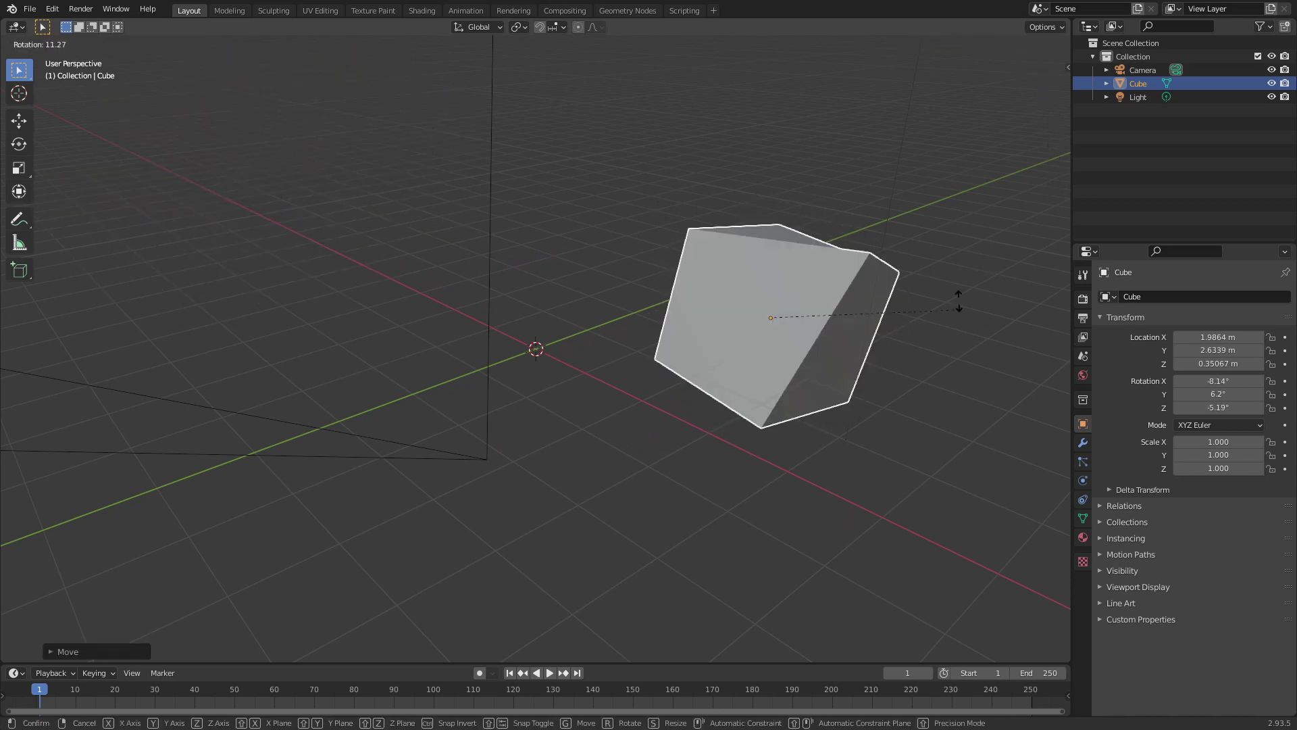
left_click(947, 266)
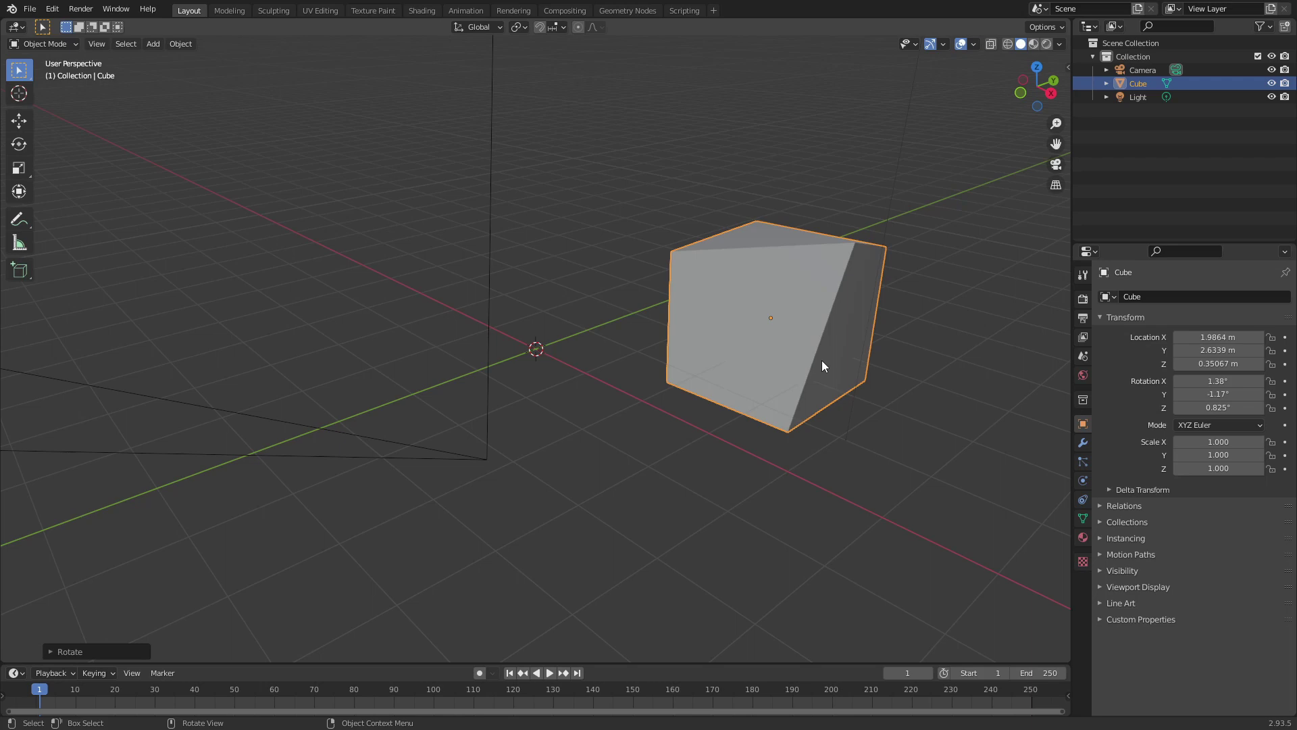
Duplicate it as Cube.001 far left, select both, cancel a rotation, and deselect.
key("shift+d")
left_click(256, 346)
left_click(764, 325)
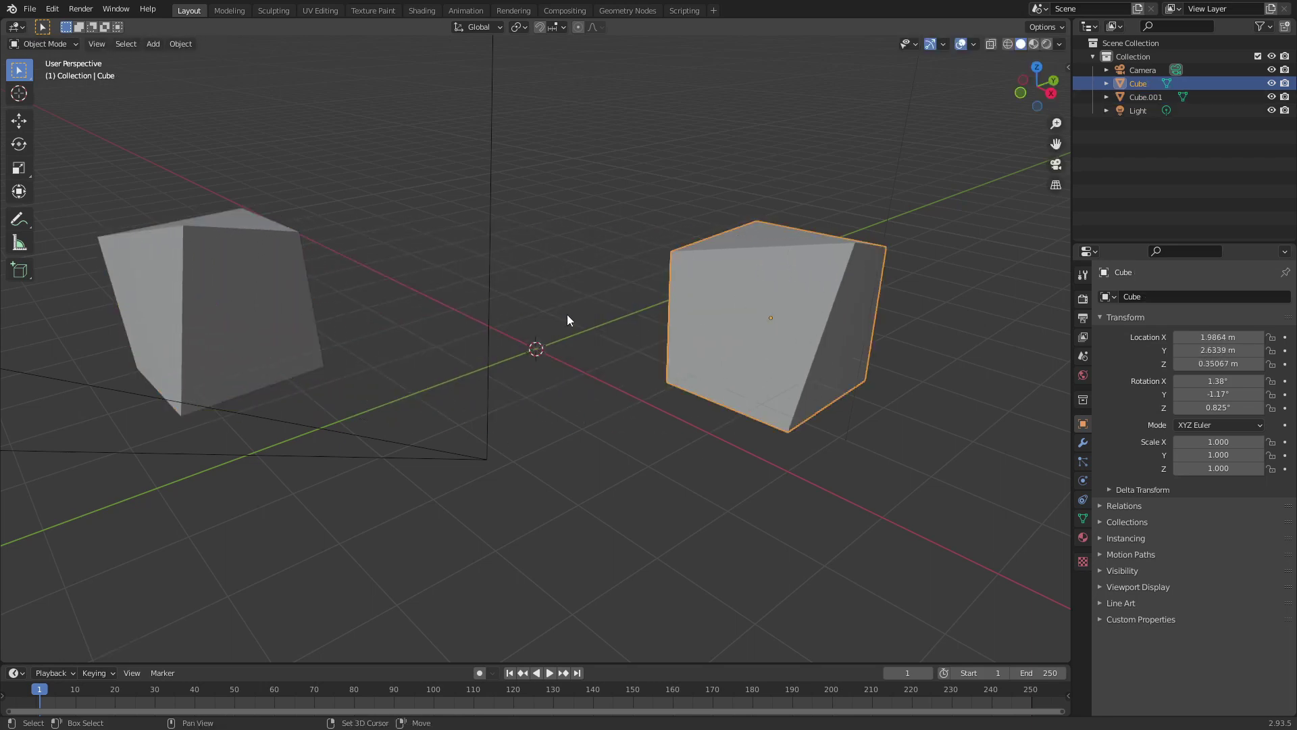
left_click(223, 298, "shift")
key("r")
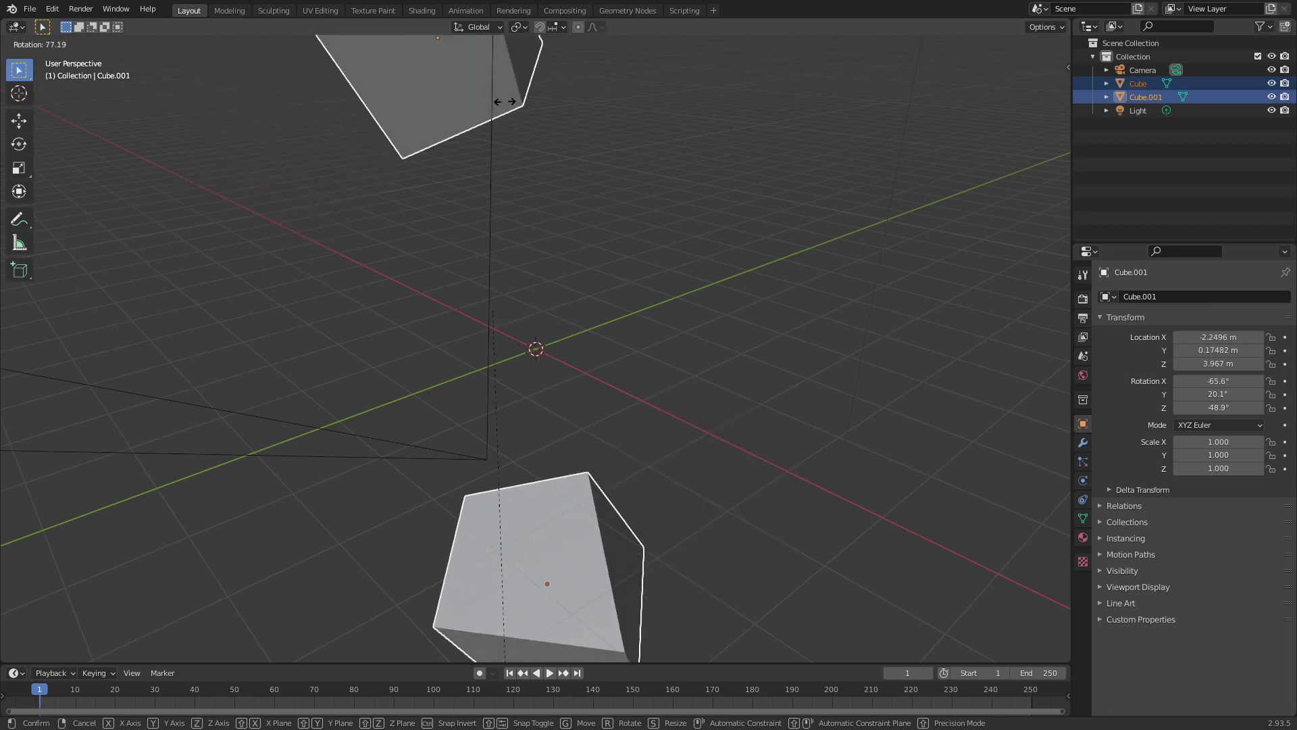
key("Escape")
left_click(691, 456)
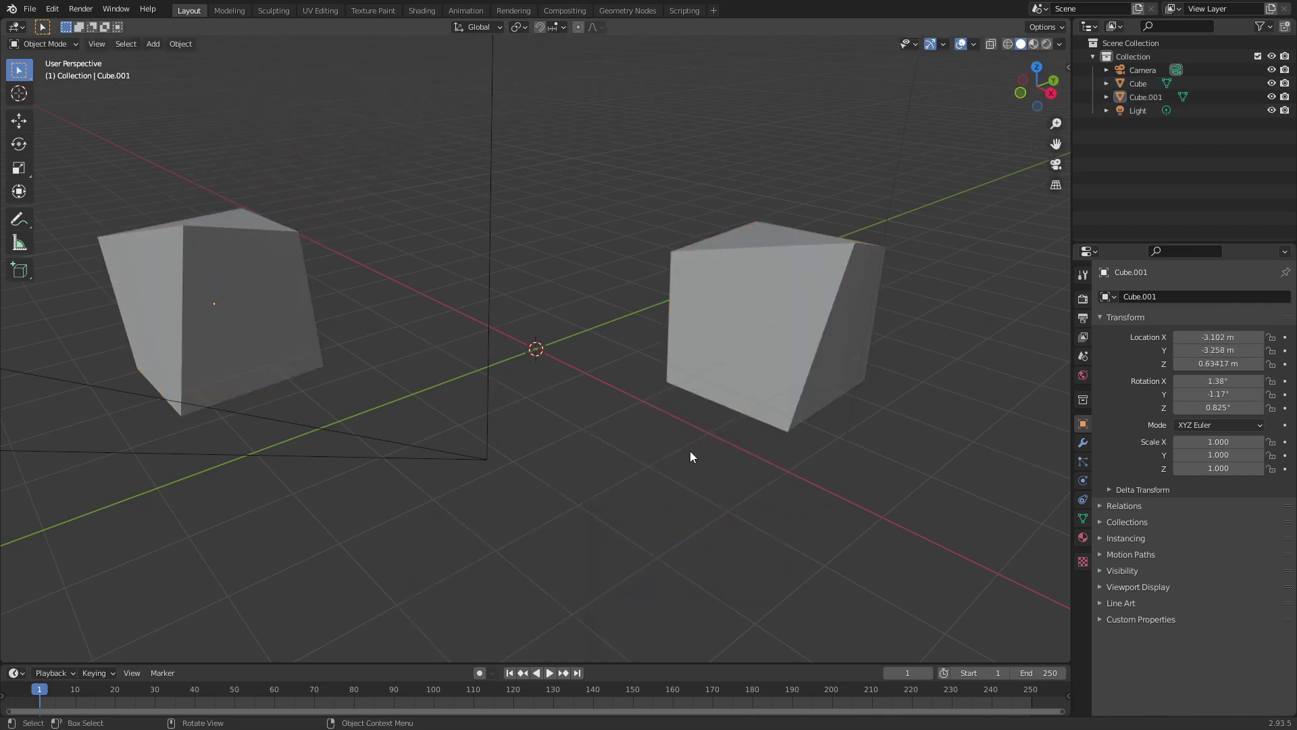
Set the pivot point to 3D Cursor and rotate the right-hand cube around it.
key("period")
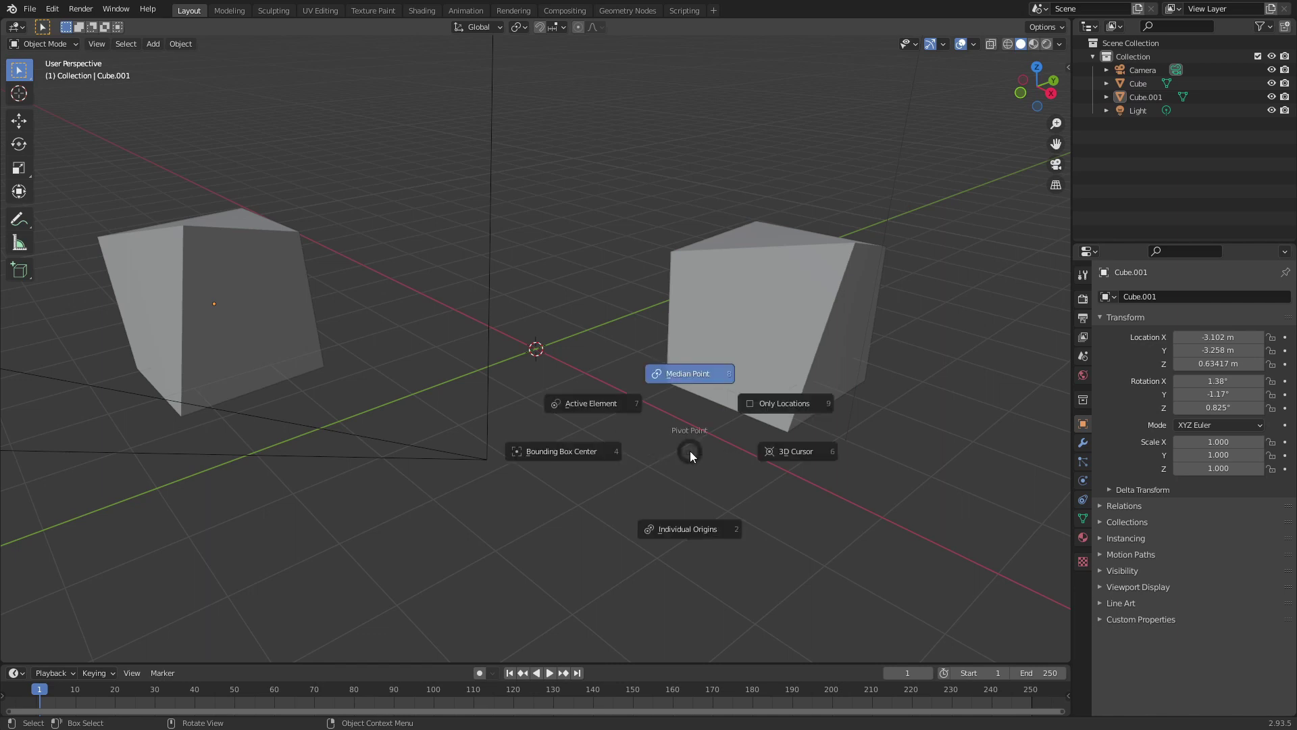
left_click(797, 451)
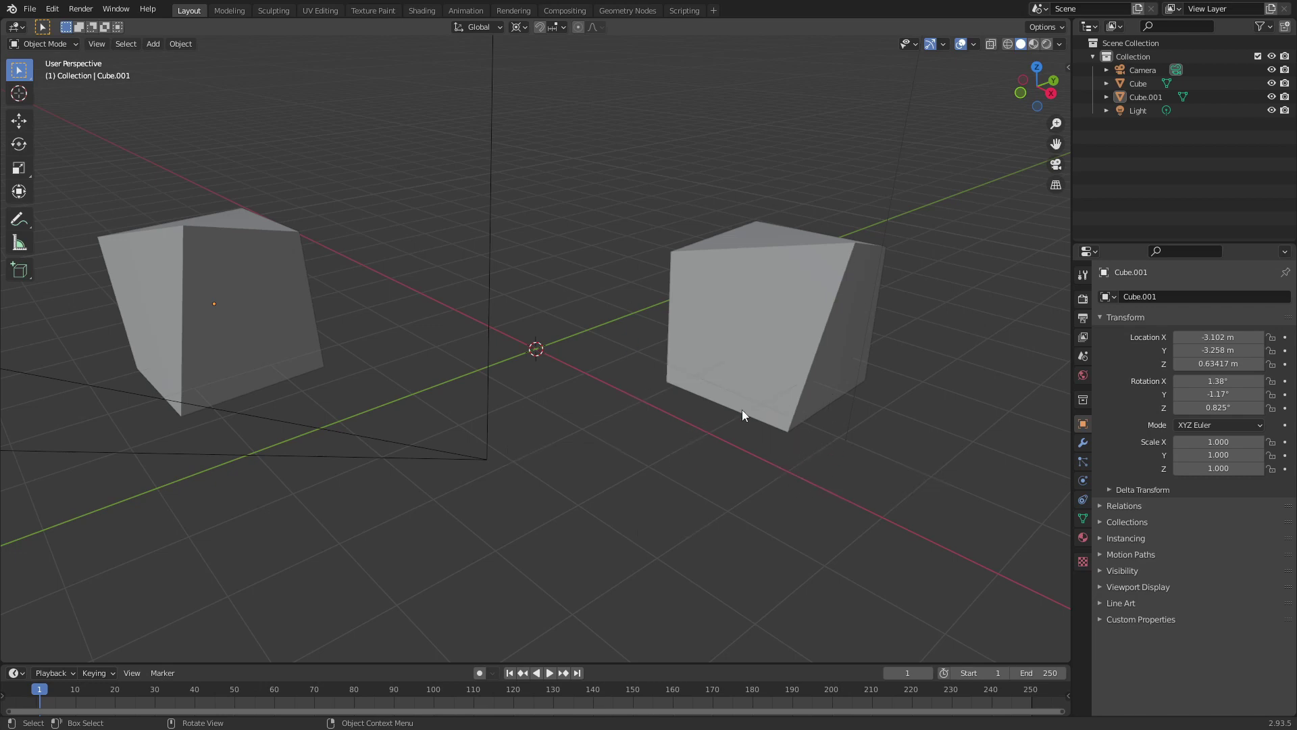
left_click(780, 323)
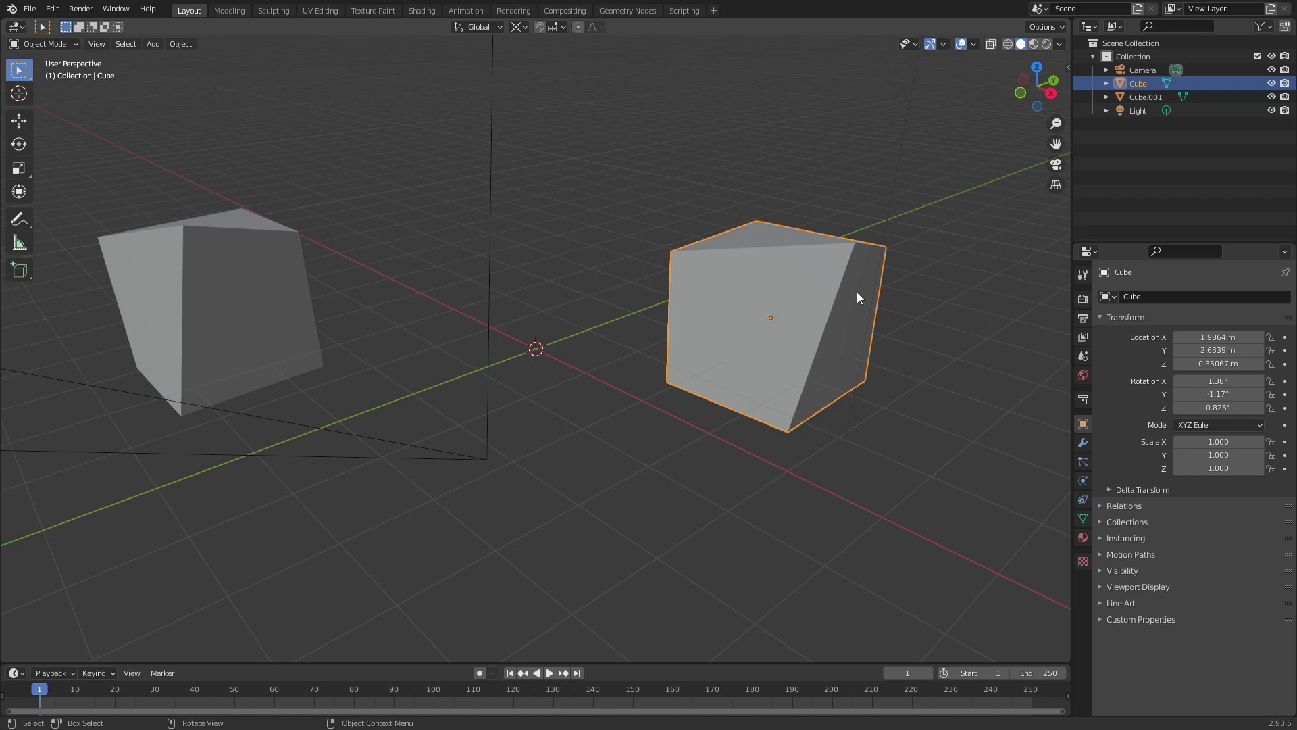
key("r")
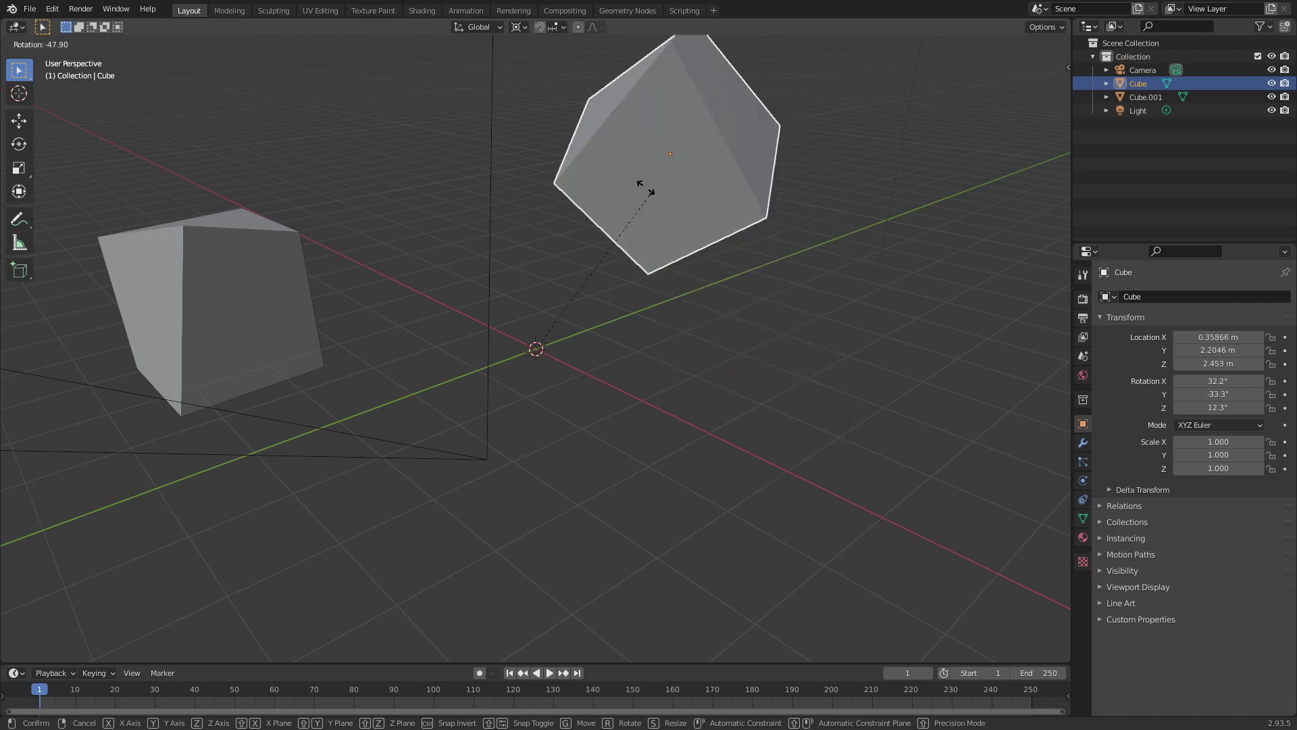
left_click(736, 250)
Select Cube.001 and rotate it around the 3D cursor as well.
left_click(212, 277)
key("r")
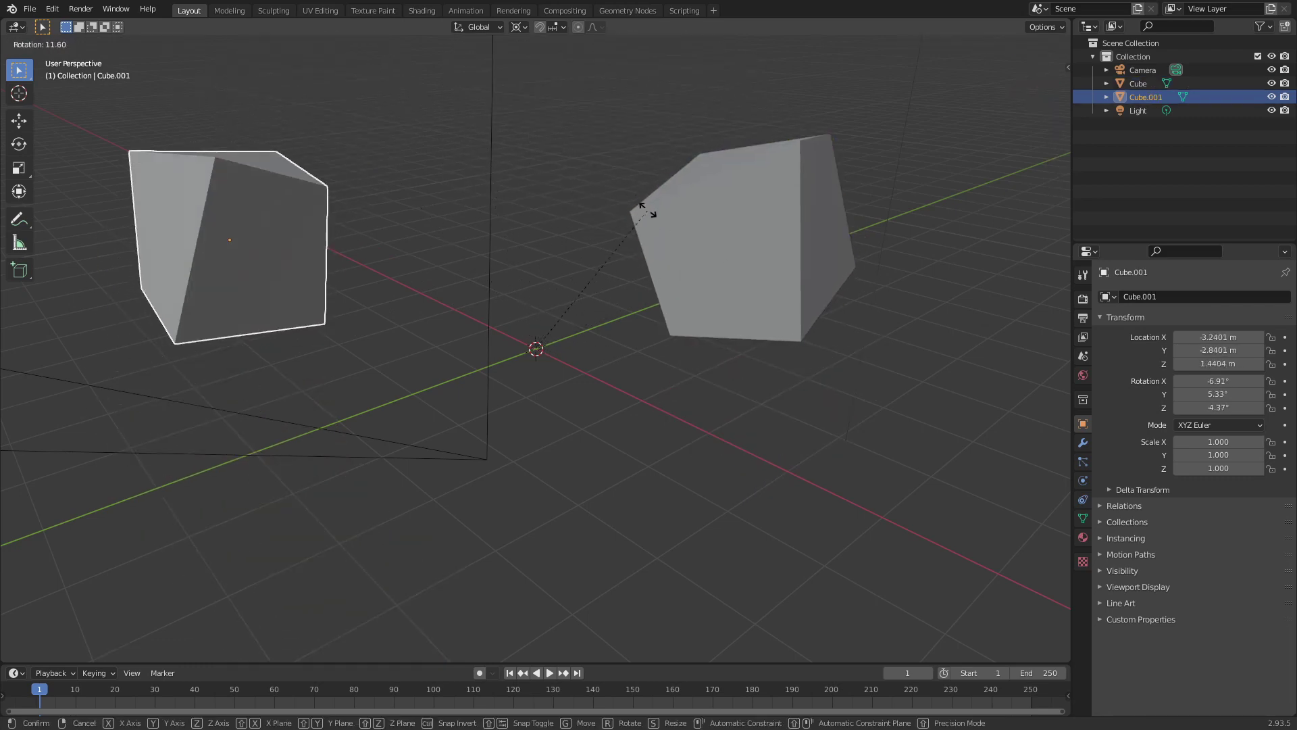
left_click(712, 313)
Rotate both cubes with Individual Origins pivot, then set the pivot back to Median Point.
key("period")
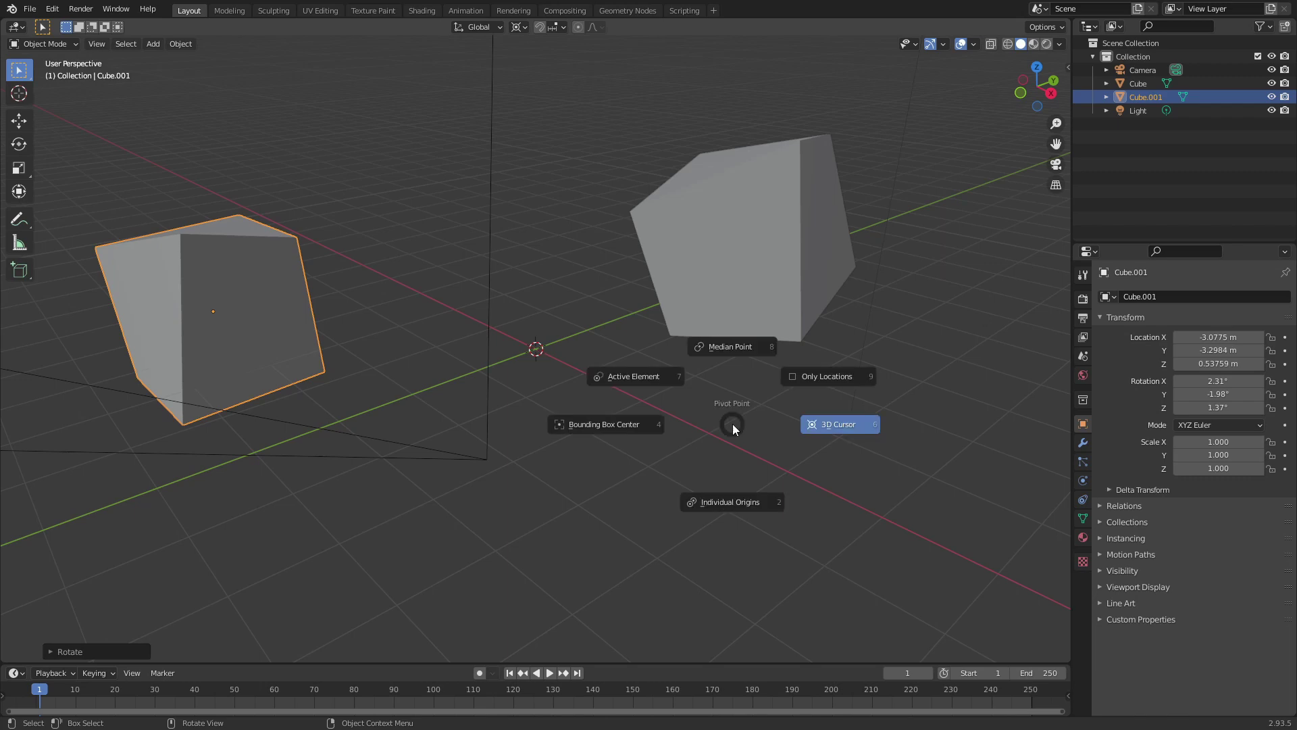
left_click(735, 504)
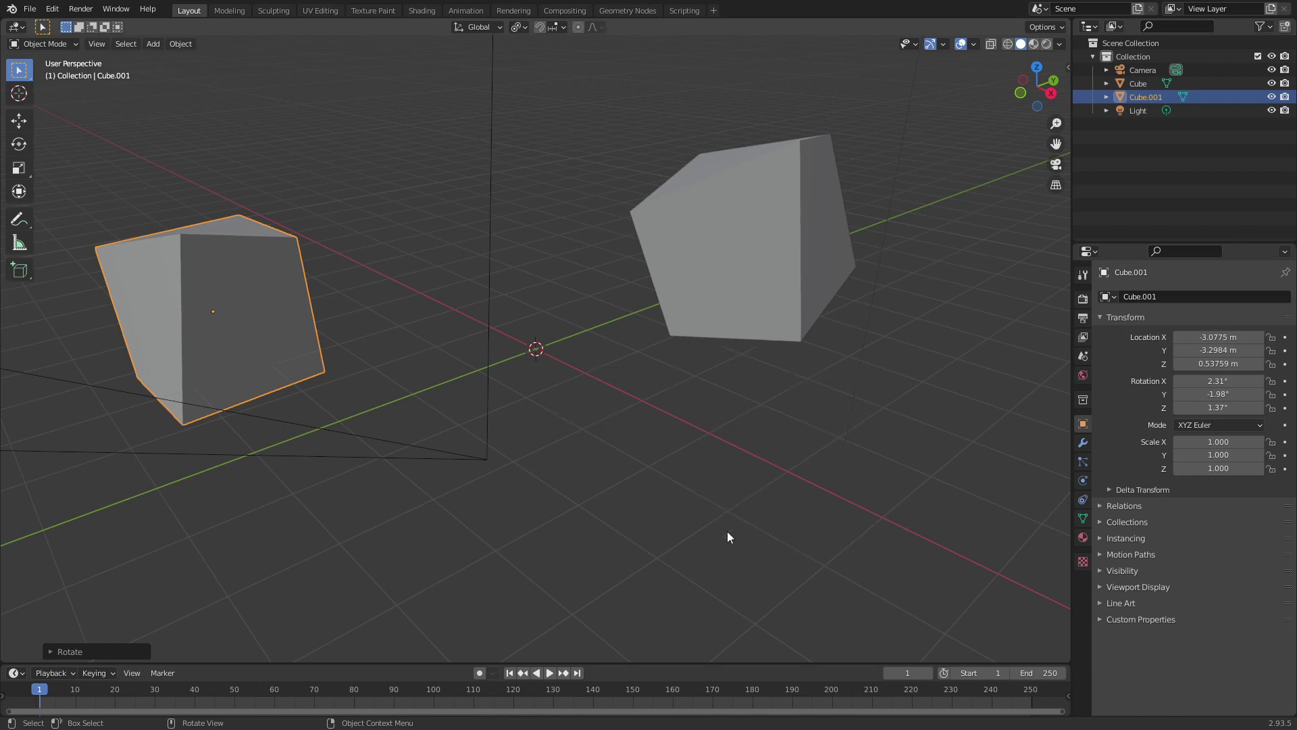
left_click(737, 216)
left_click(169, 338, "shift")
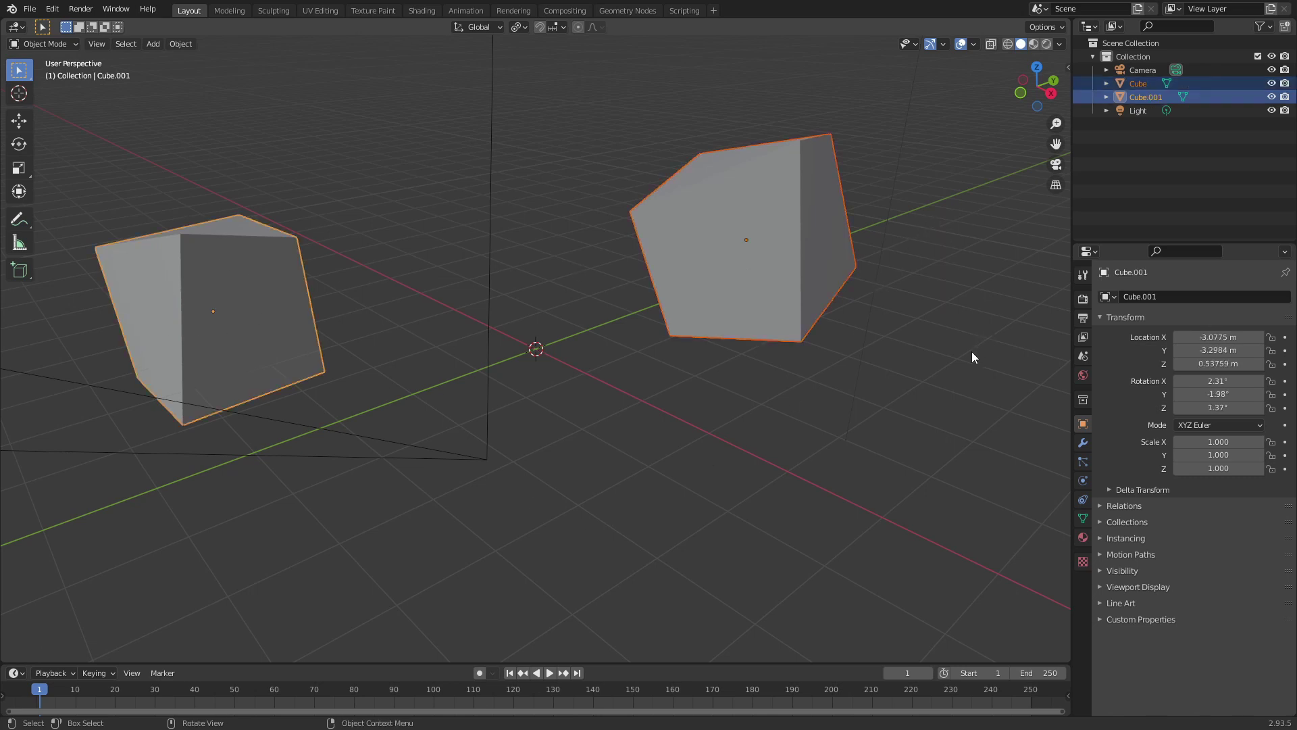
key("r")
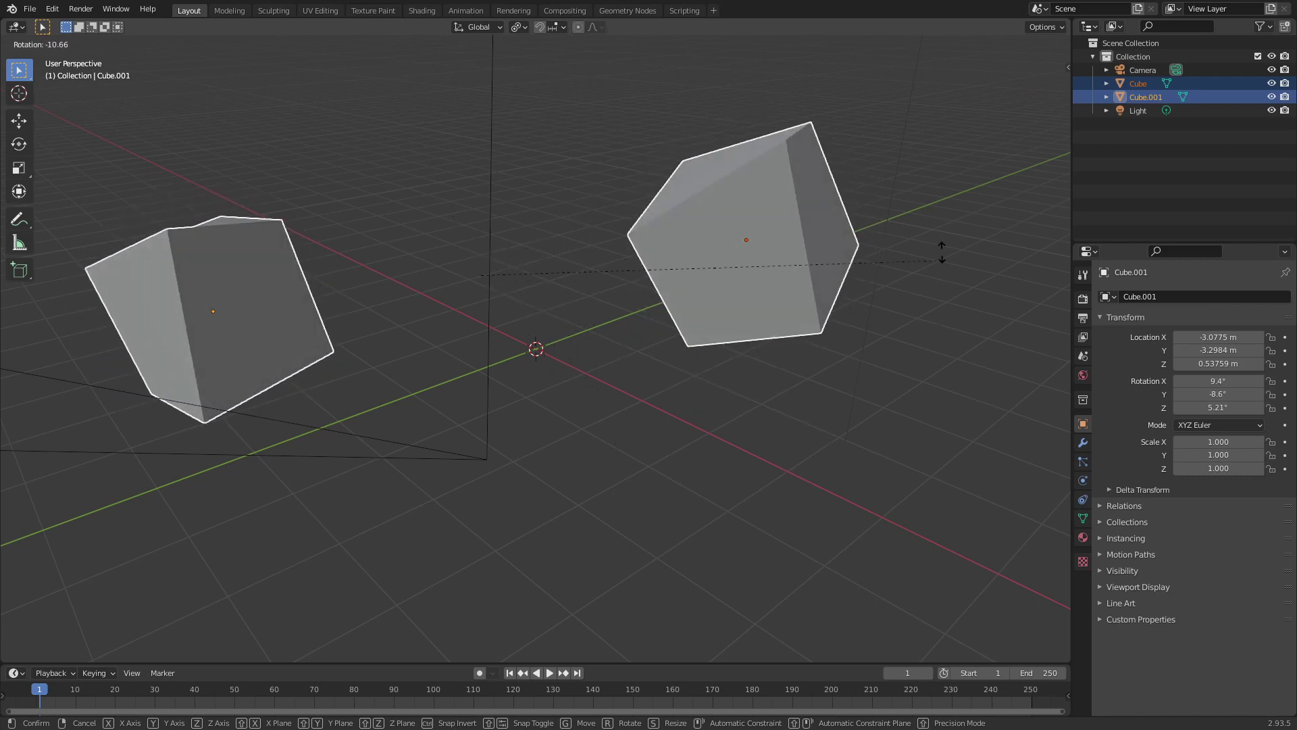
left_click(670, 336)
key("period")
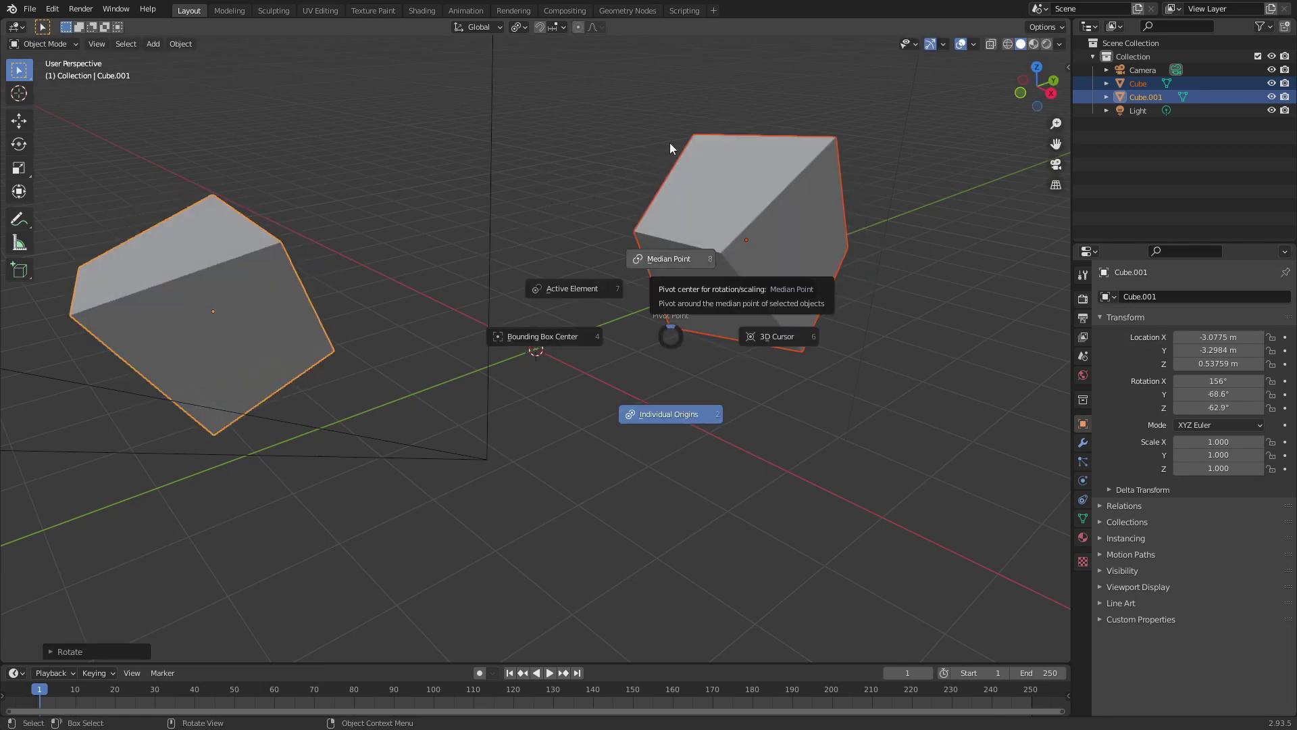
left_click(670, 143)
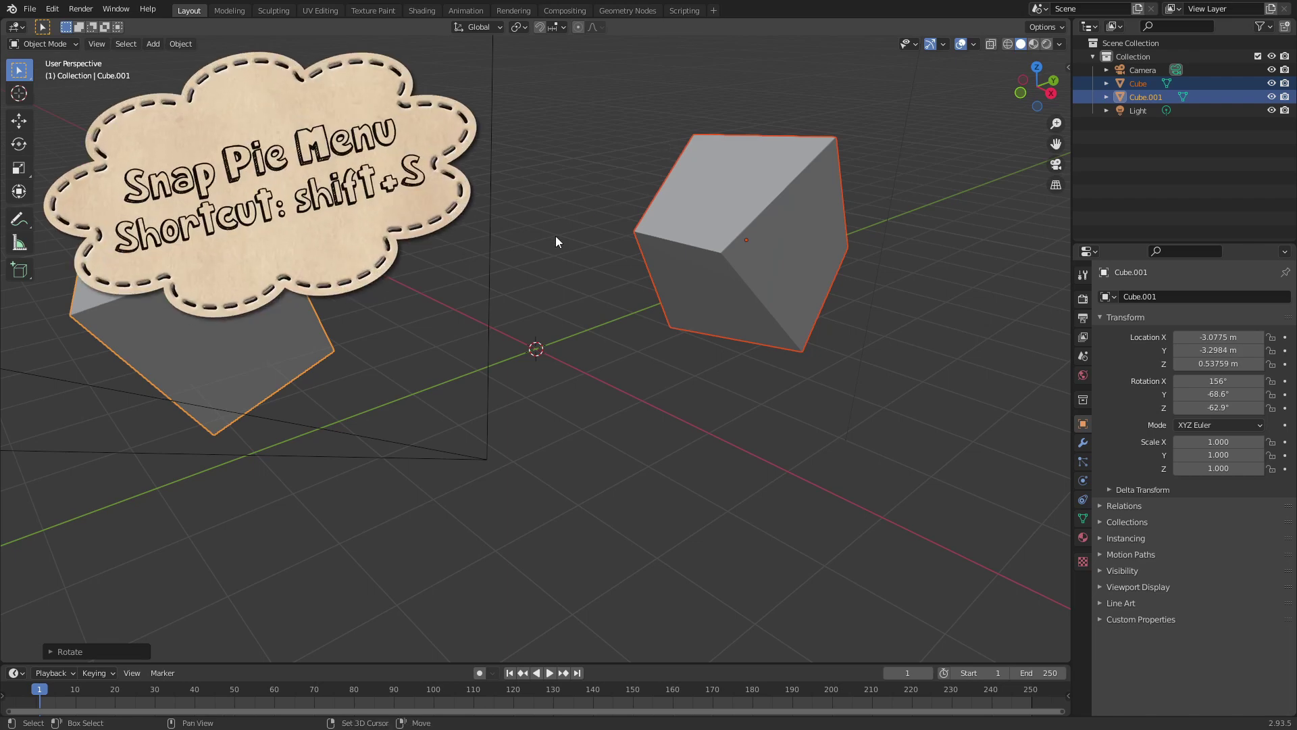
Select only the right-hand Cube and snap the 3D cursor to it with Cursor to Selected.
key("shift+s")
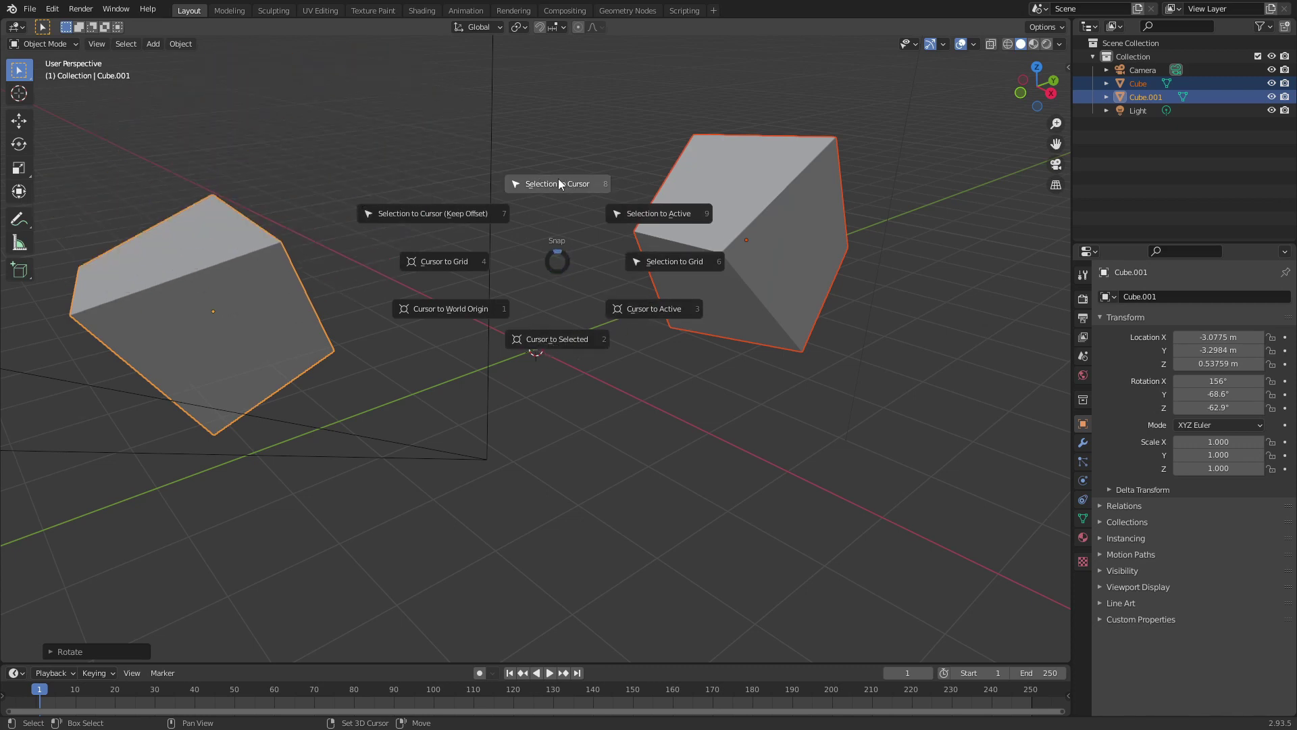
left_click(761, 223)
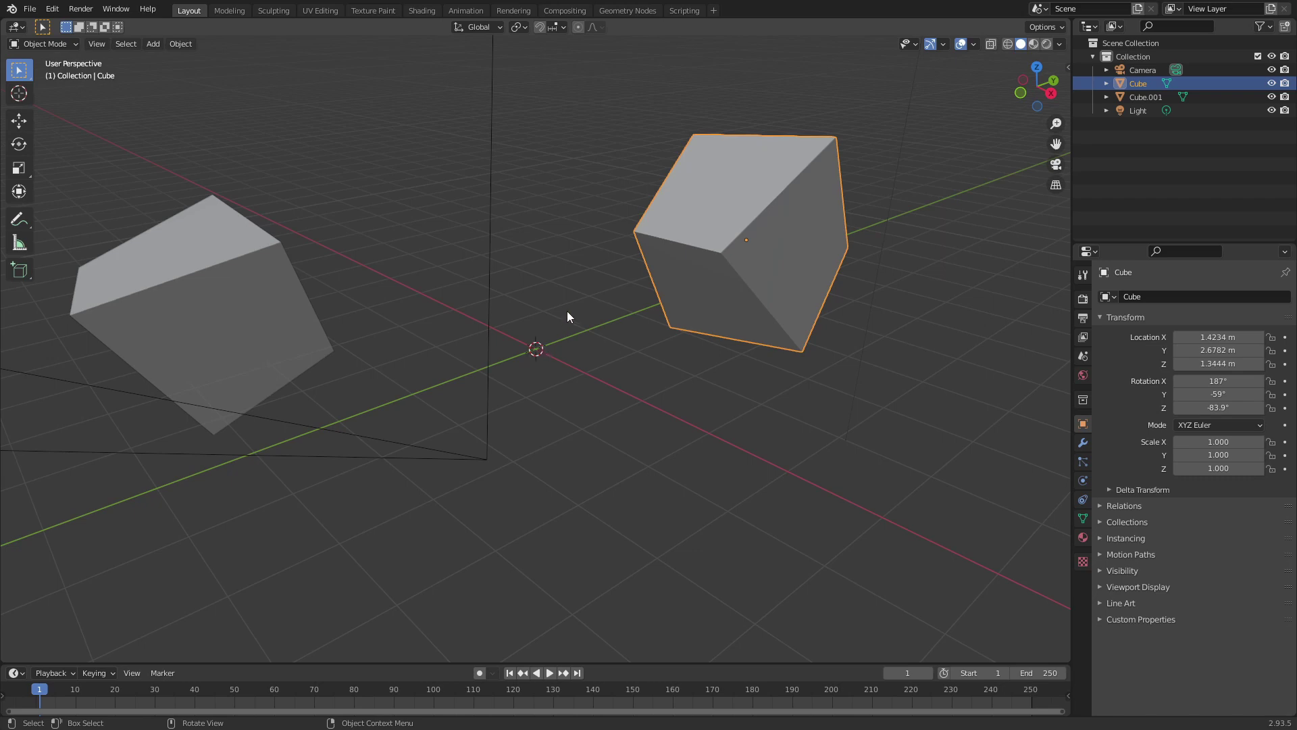
key("shift+s")
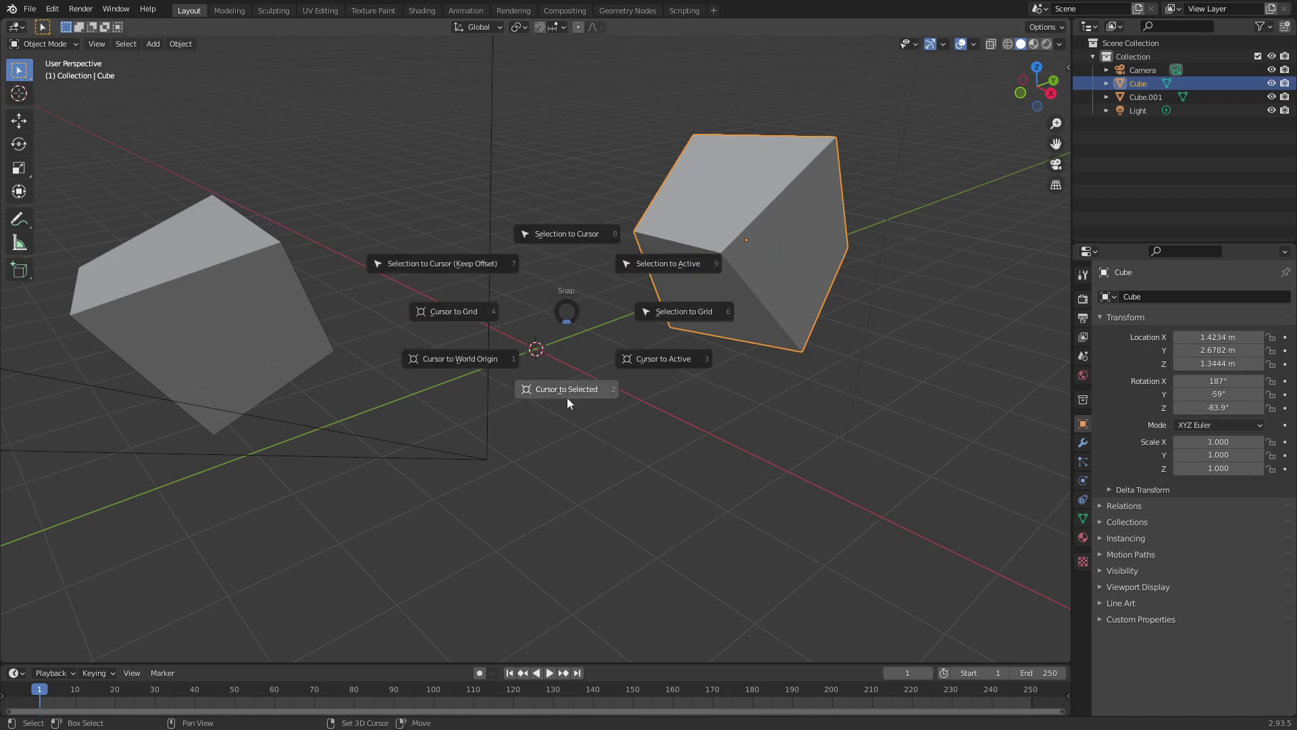
left_click(567, 424)
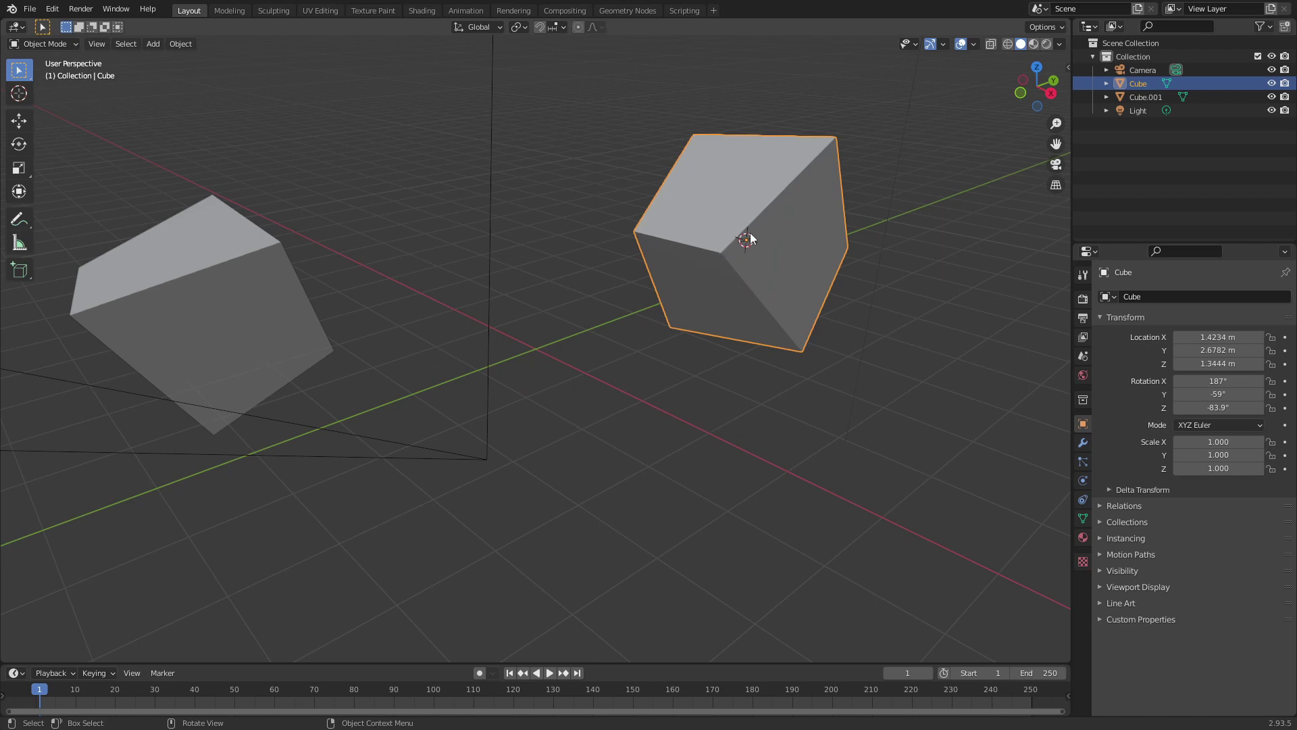
middle_click_drag(831, 263, 641, 342)
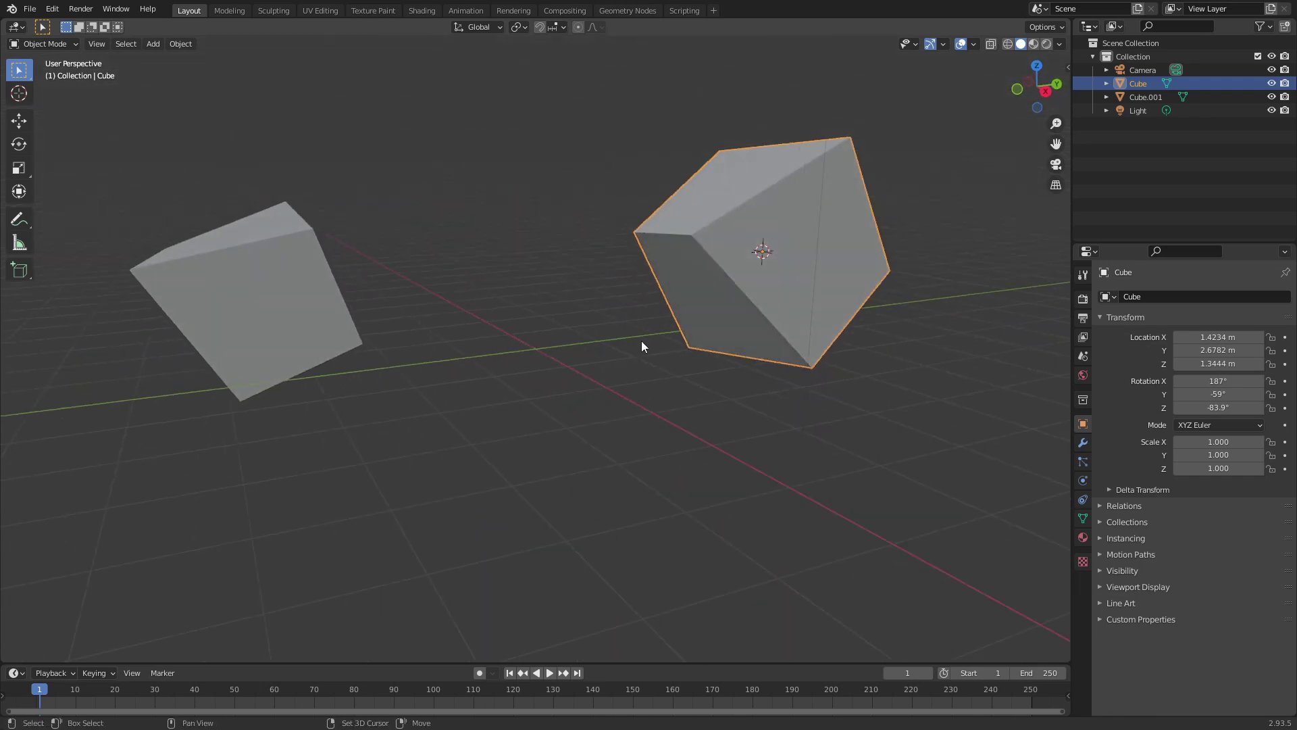
Add a UV Sphere at the 3D cursor inside the right cube.
key("shift+a")
mouse_move(641, 341)
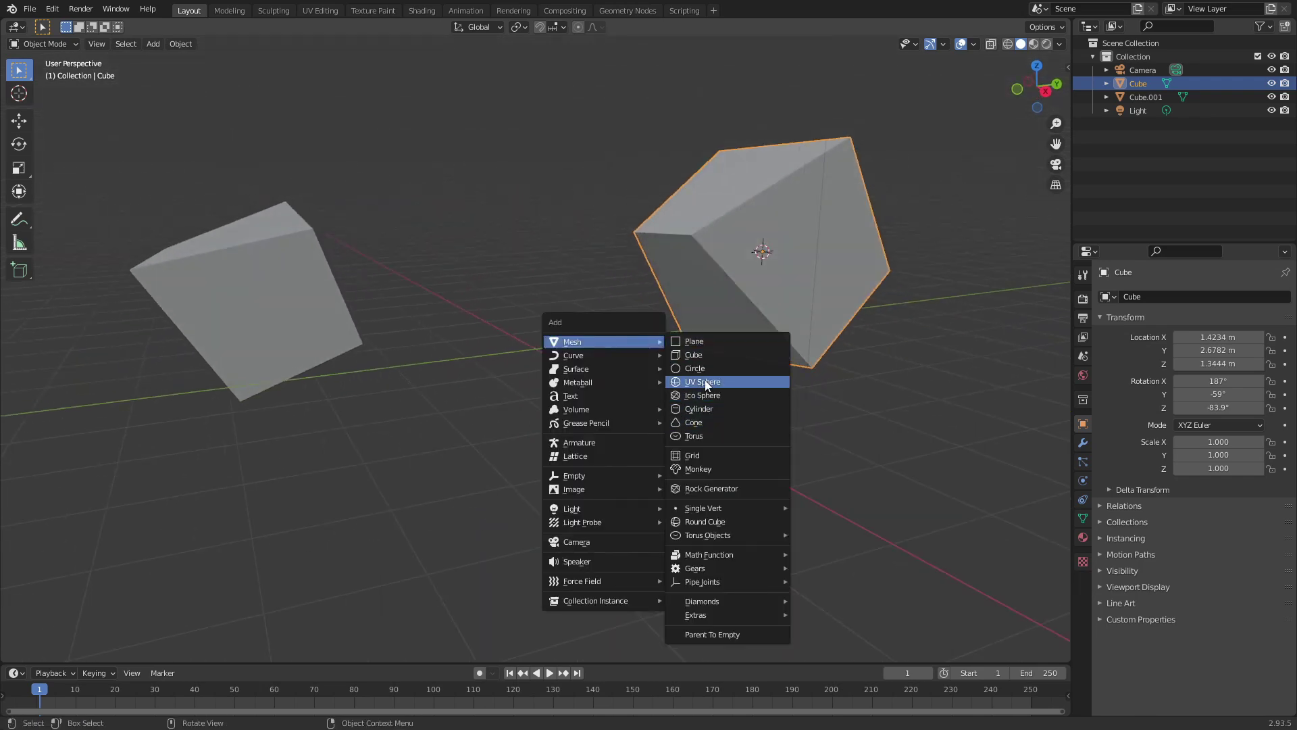
left_click(705, 382)
middle_click_drag(835, 299, 565, 330)
Switch the viewport to wireframe shading from the Z pie.
key("z")
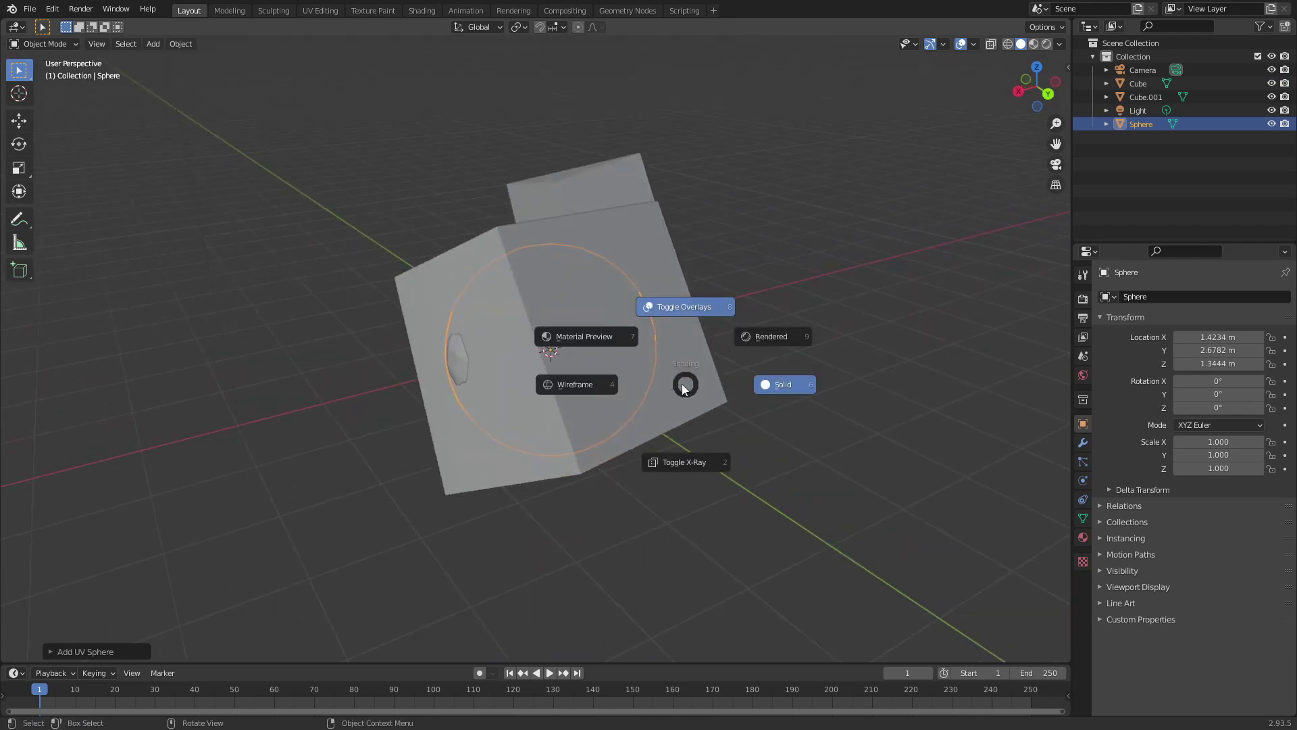
left_click(557, 381)
mouse_move(557, 381)
middle_mouse_down()
mouse_move(696, 367)
mouse_move(687, 385)
mouse_move(610, 287)
middle_mouse_up()
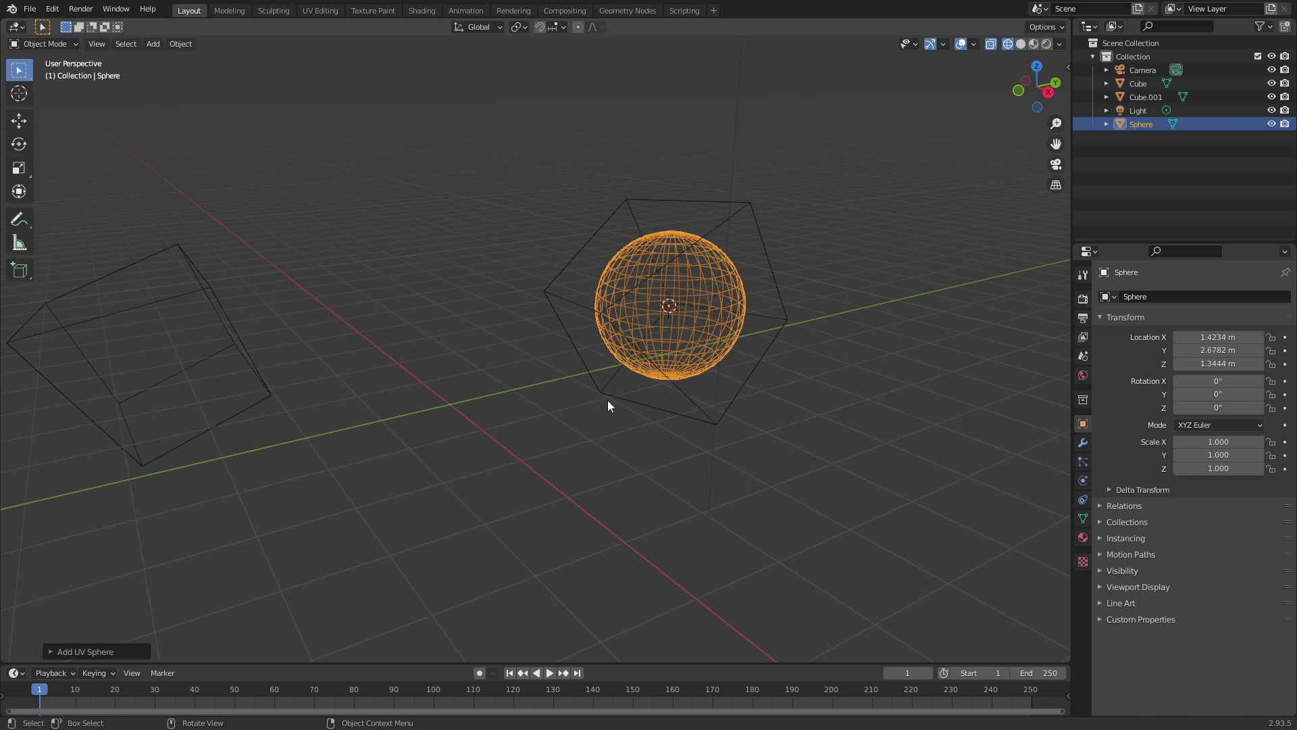
Select Cube.001 and snap the 3D cursor to its centre.
left_click(192, 288)
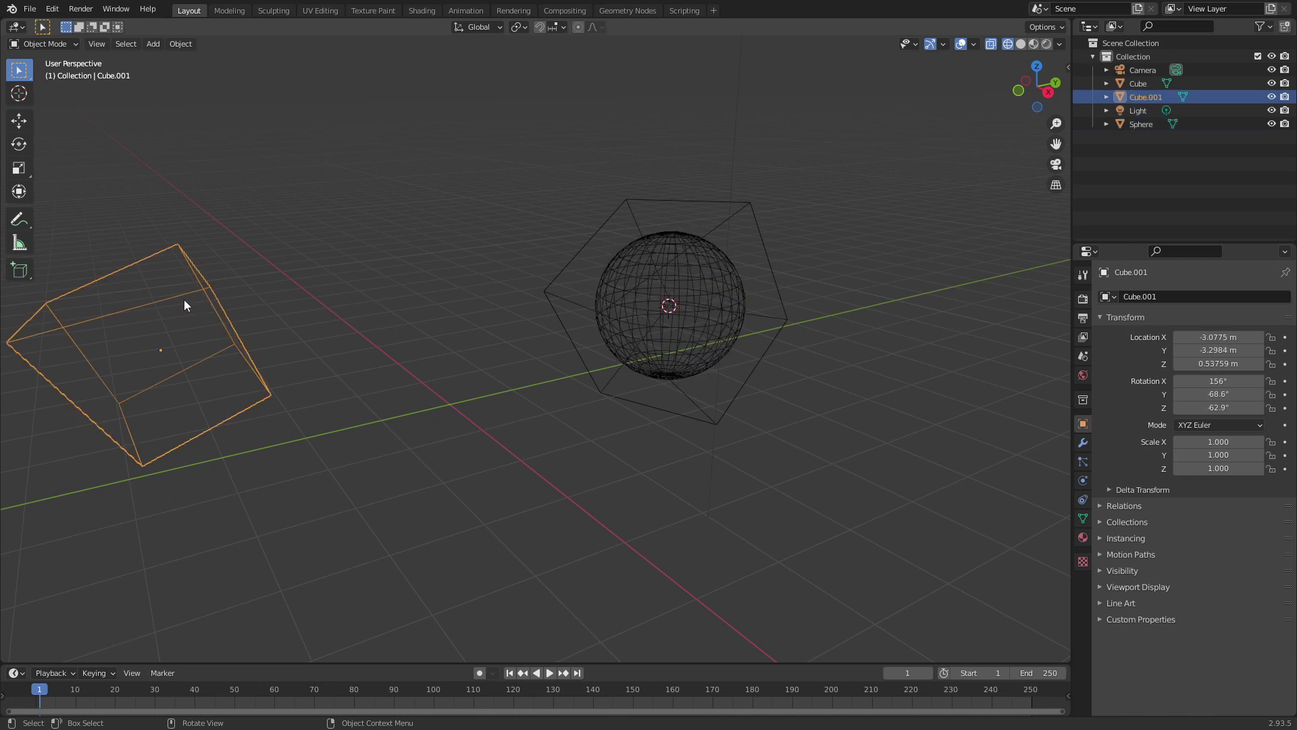
key("shift+s")
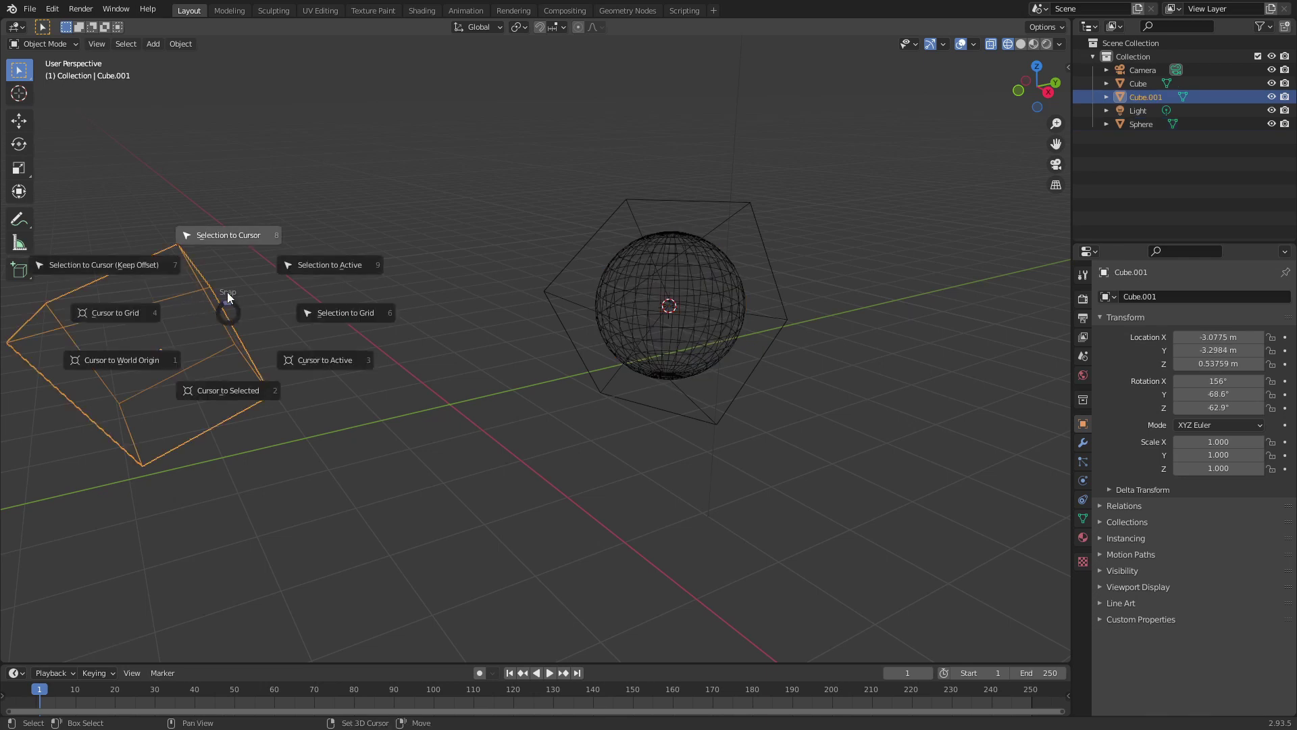
left_click(238, 392)
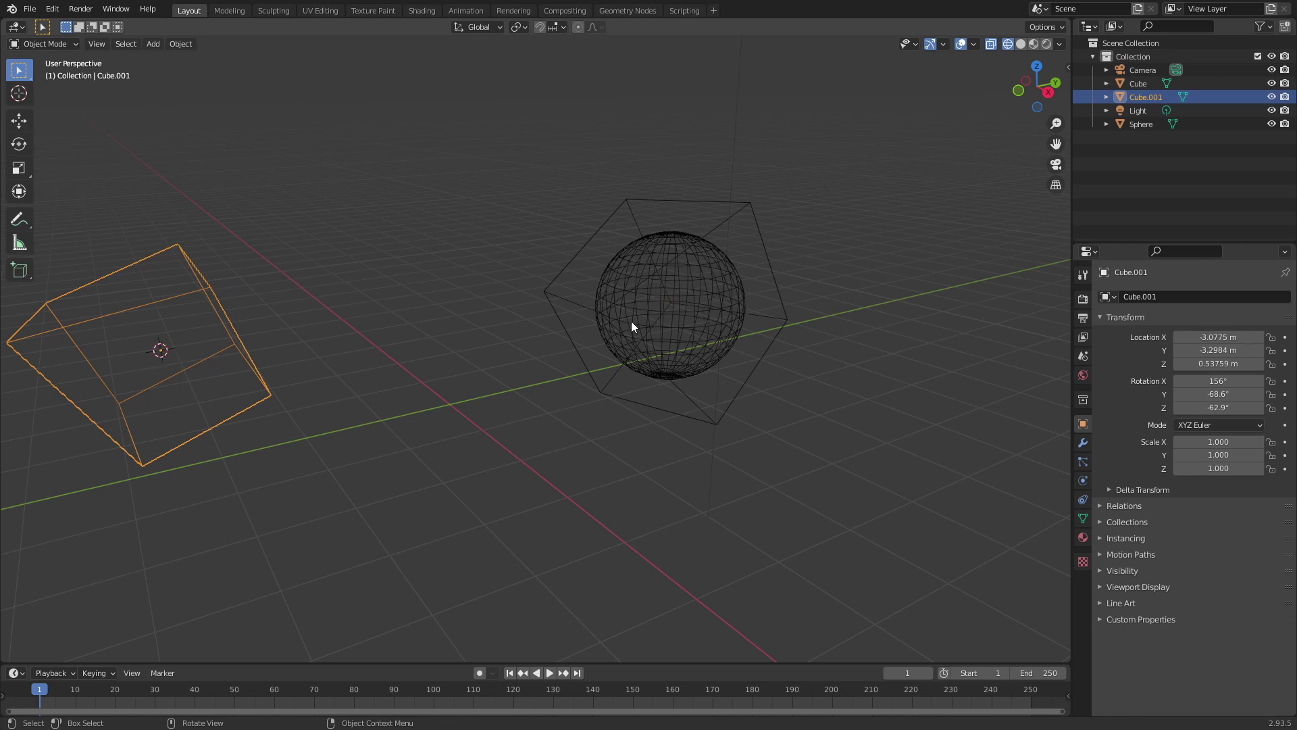
Select the sphere and snap it to the 3D cursor with Selection to Cursor.
left_click(697, 297)
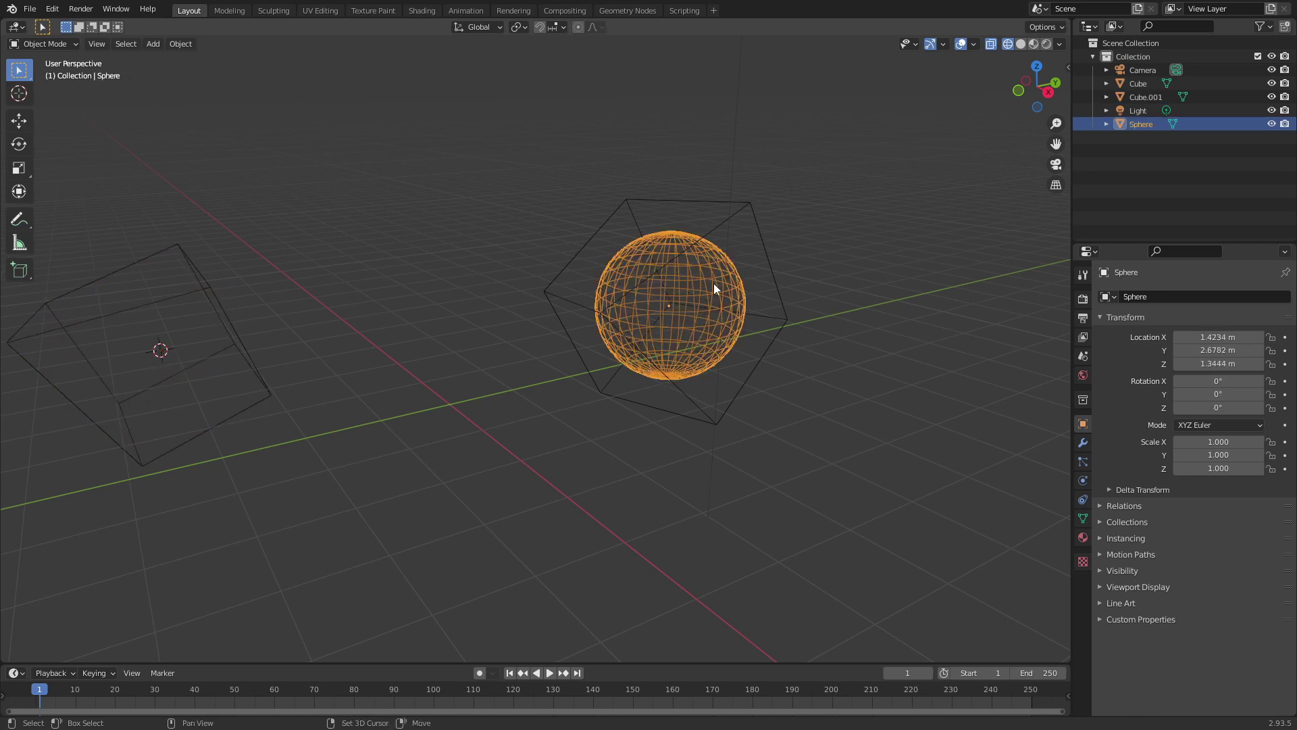
key("shift+s")
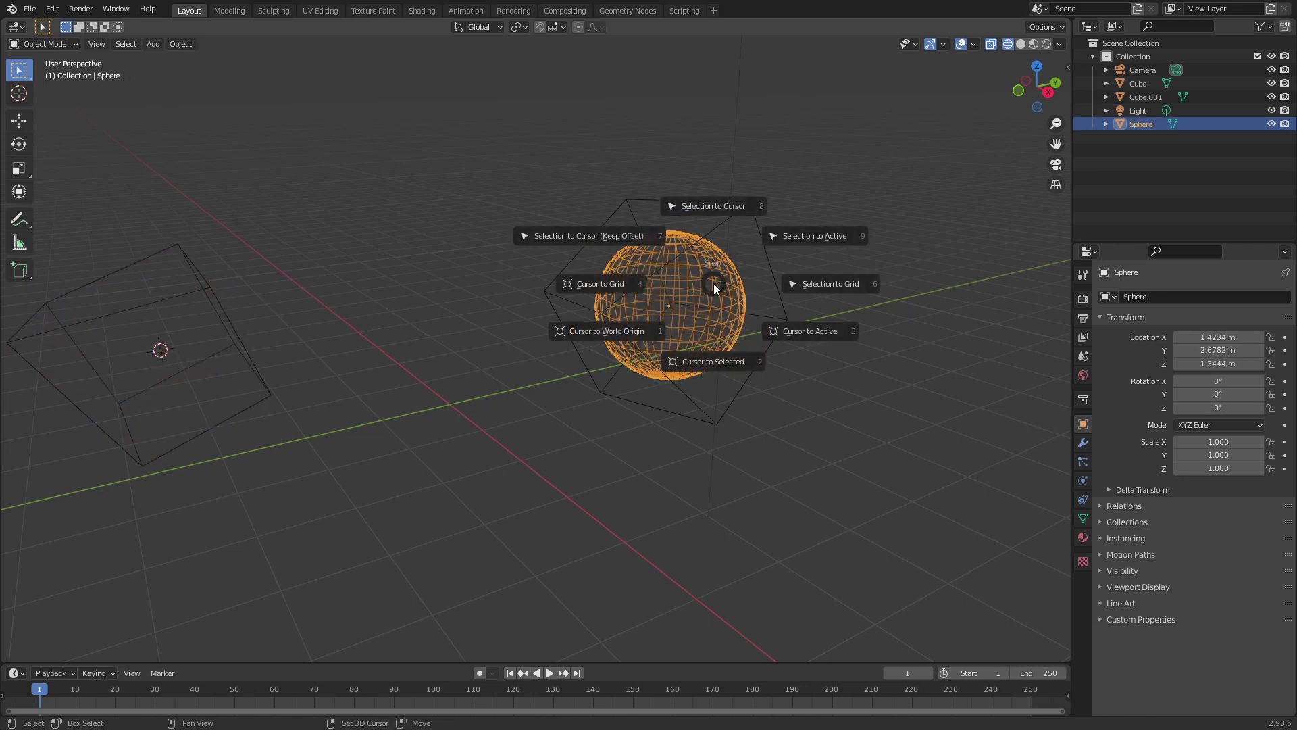
left_click(723, 208)
middle_click_drag(269, 452, 416, 595)
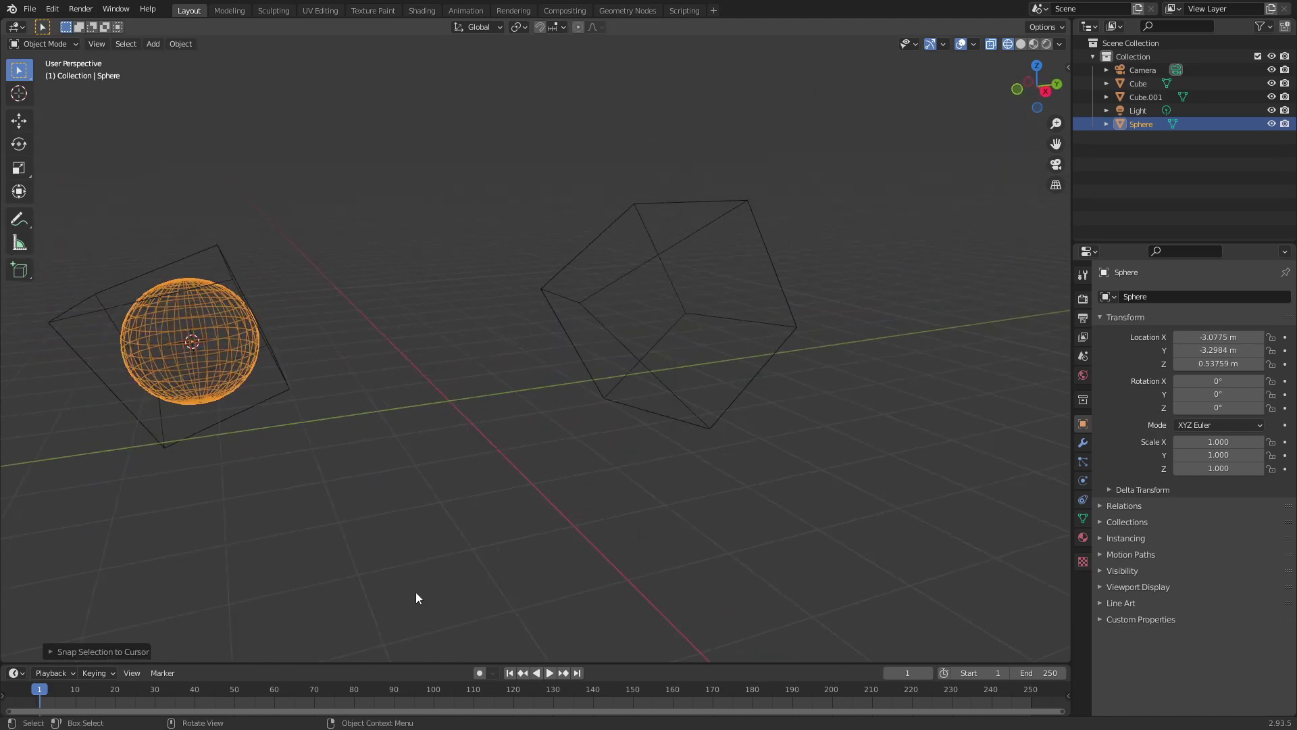